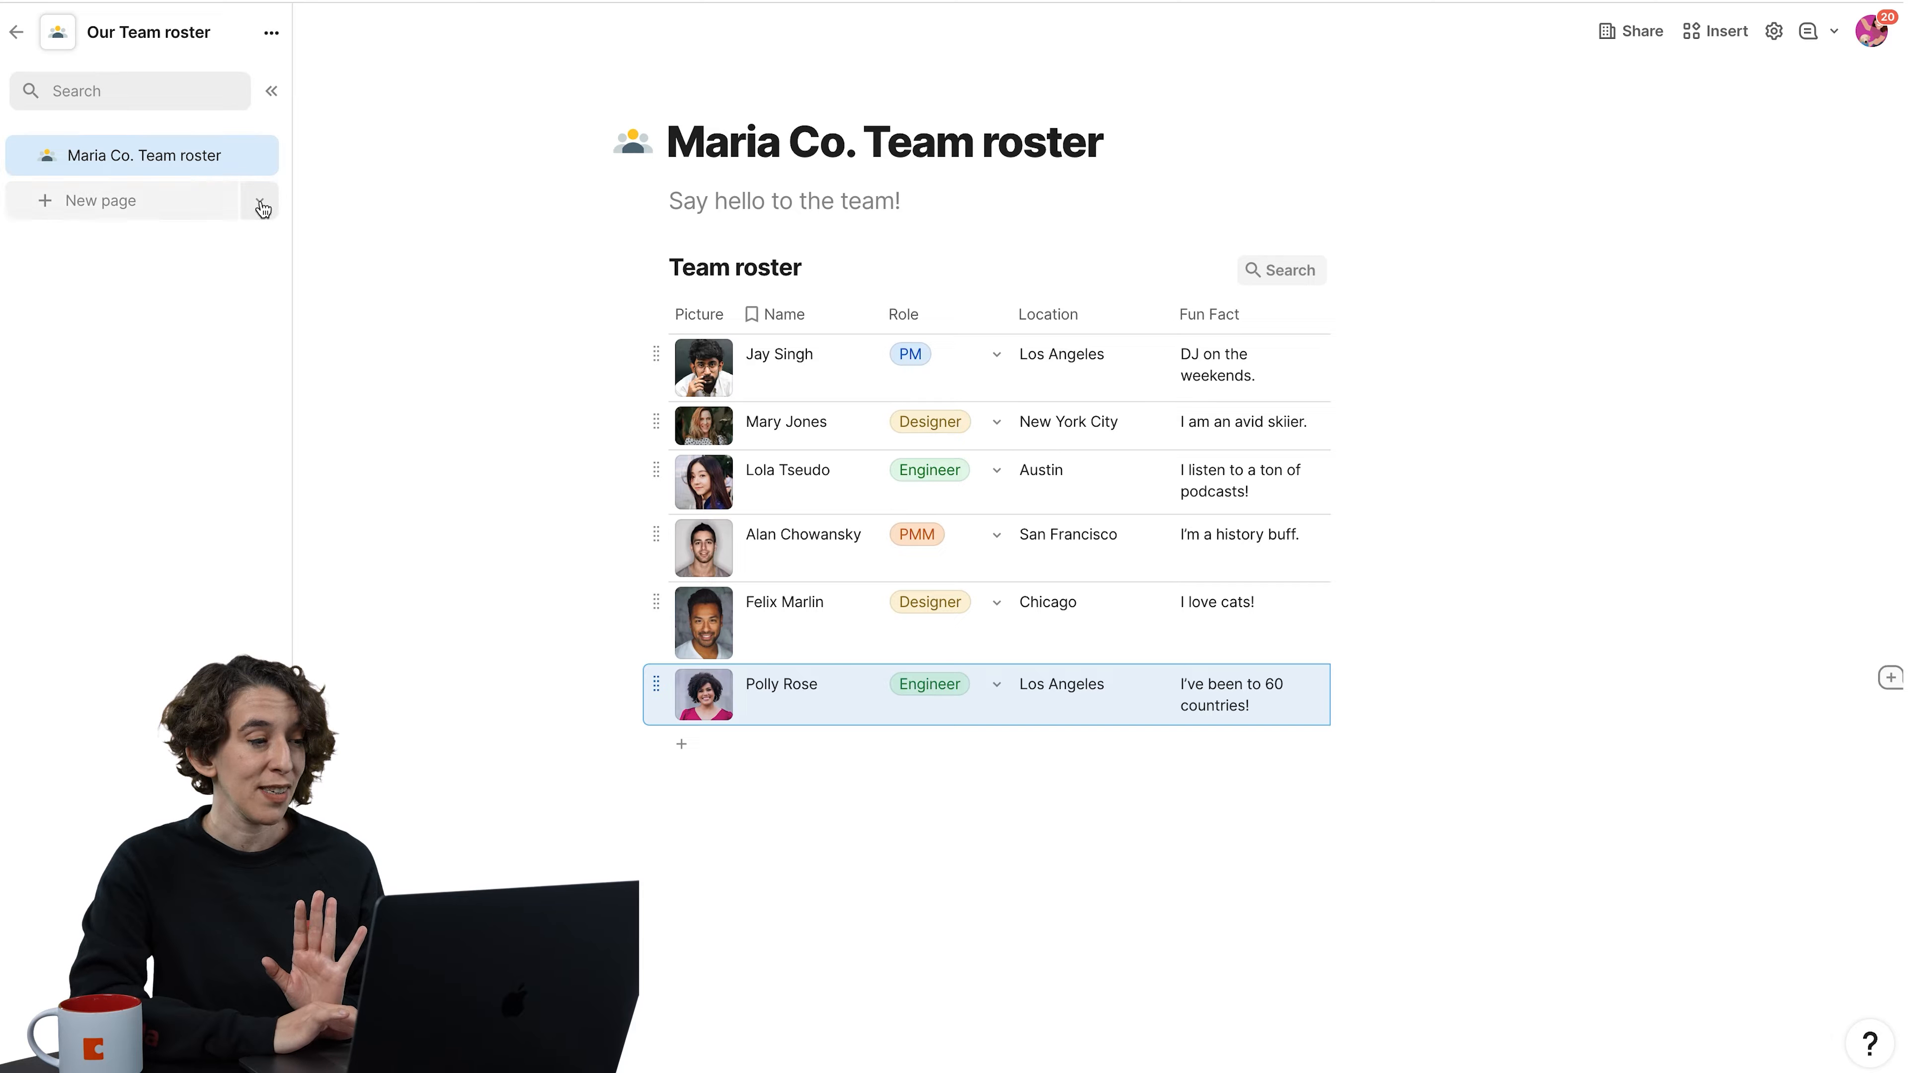
Step: Add an untitled embed page to the Our Team roster doc, then switch to the empty Project Doc
click(261, 208)
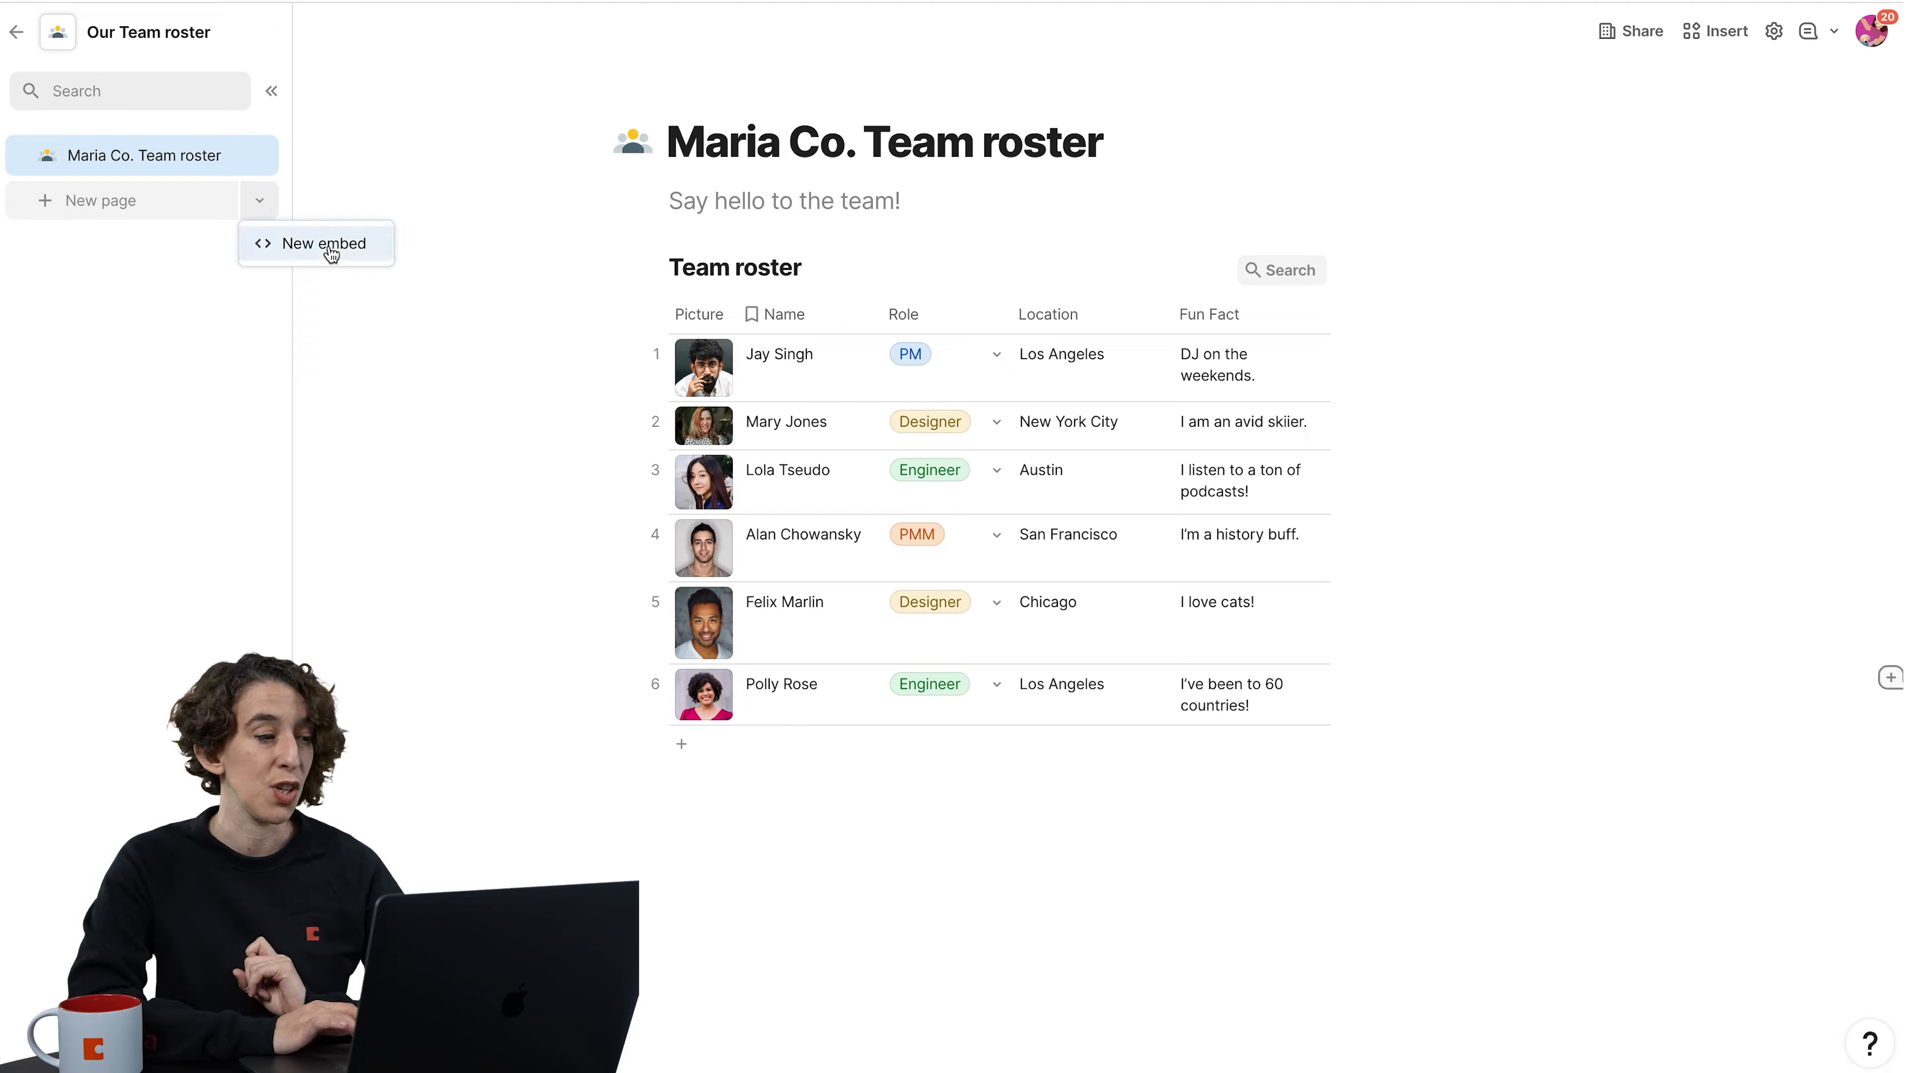
click(329, 248)
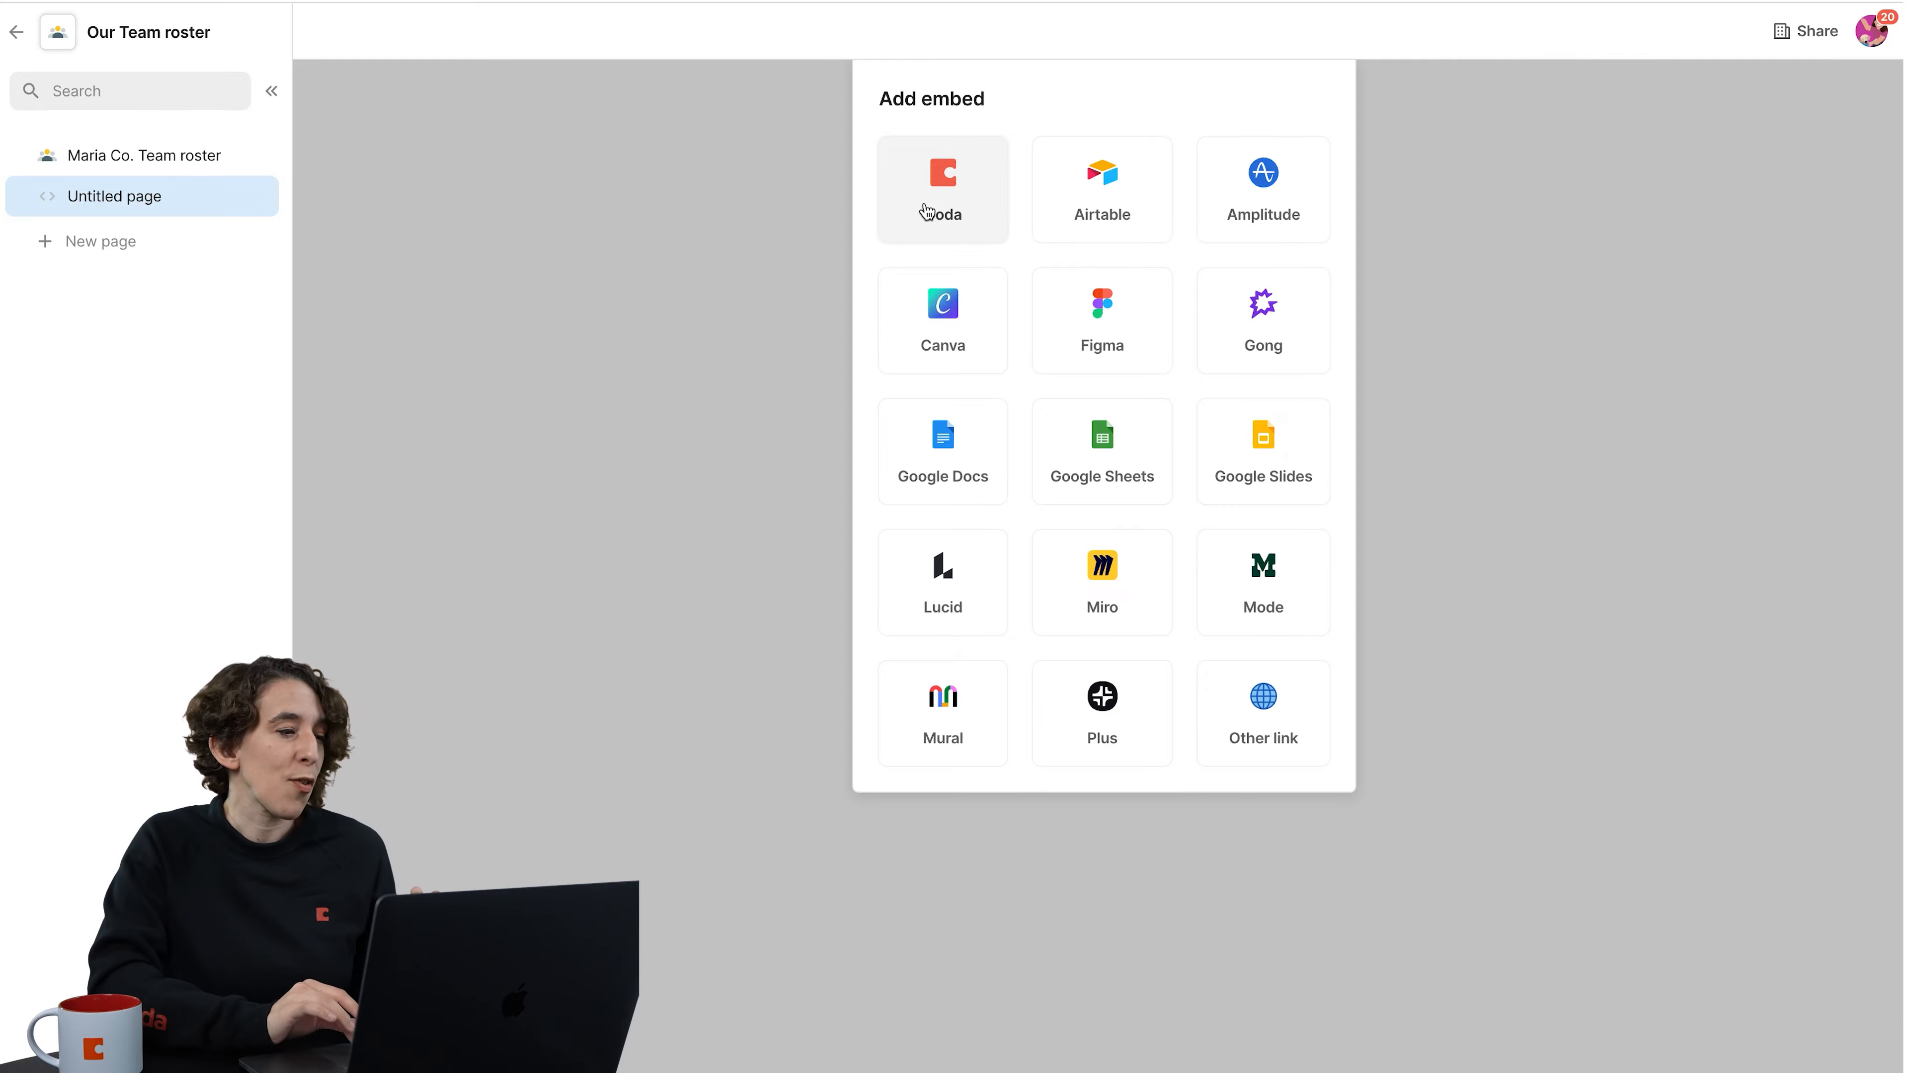
click(162, 167)
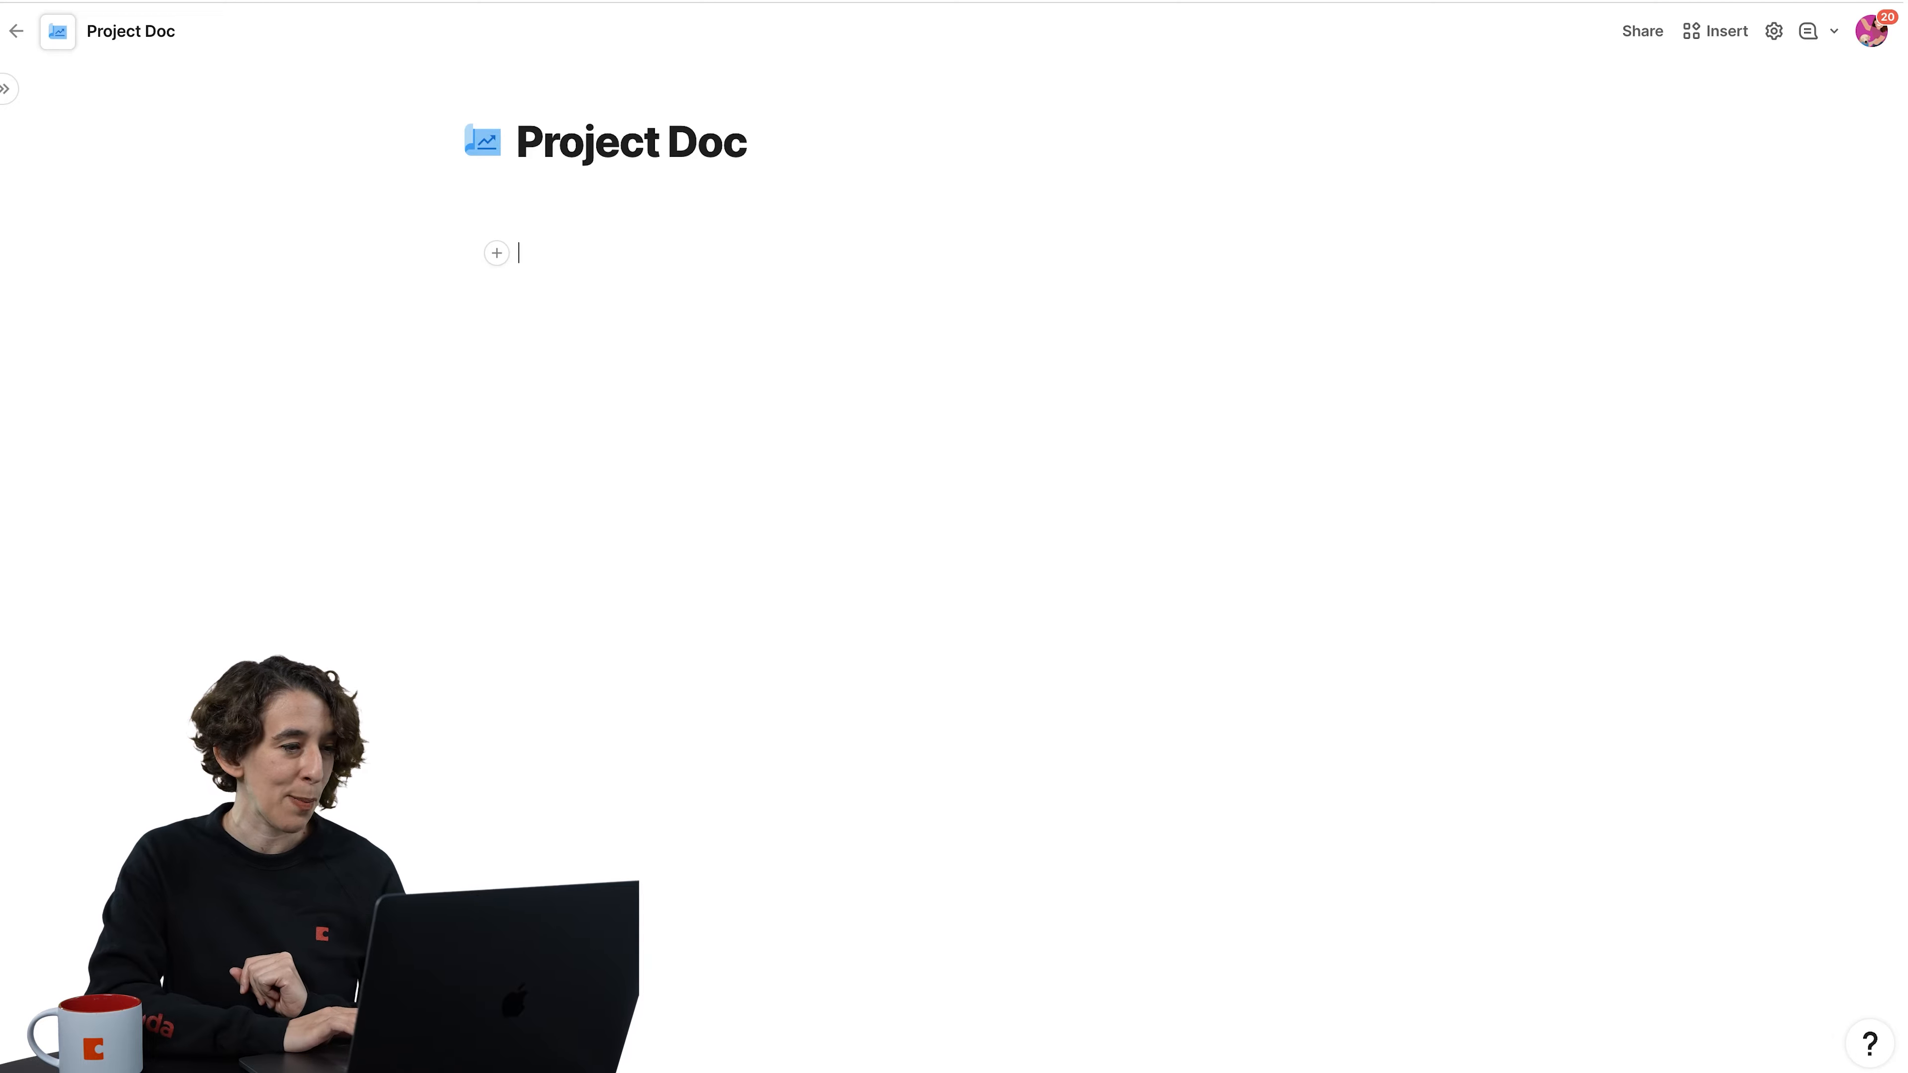
click(669, 252)
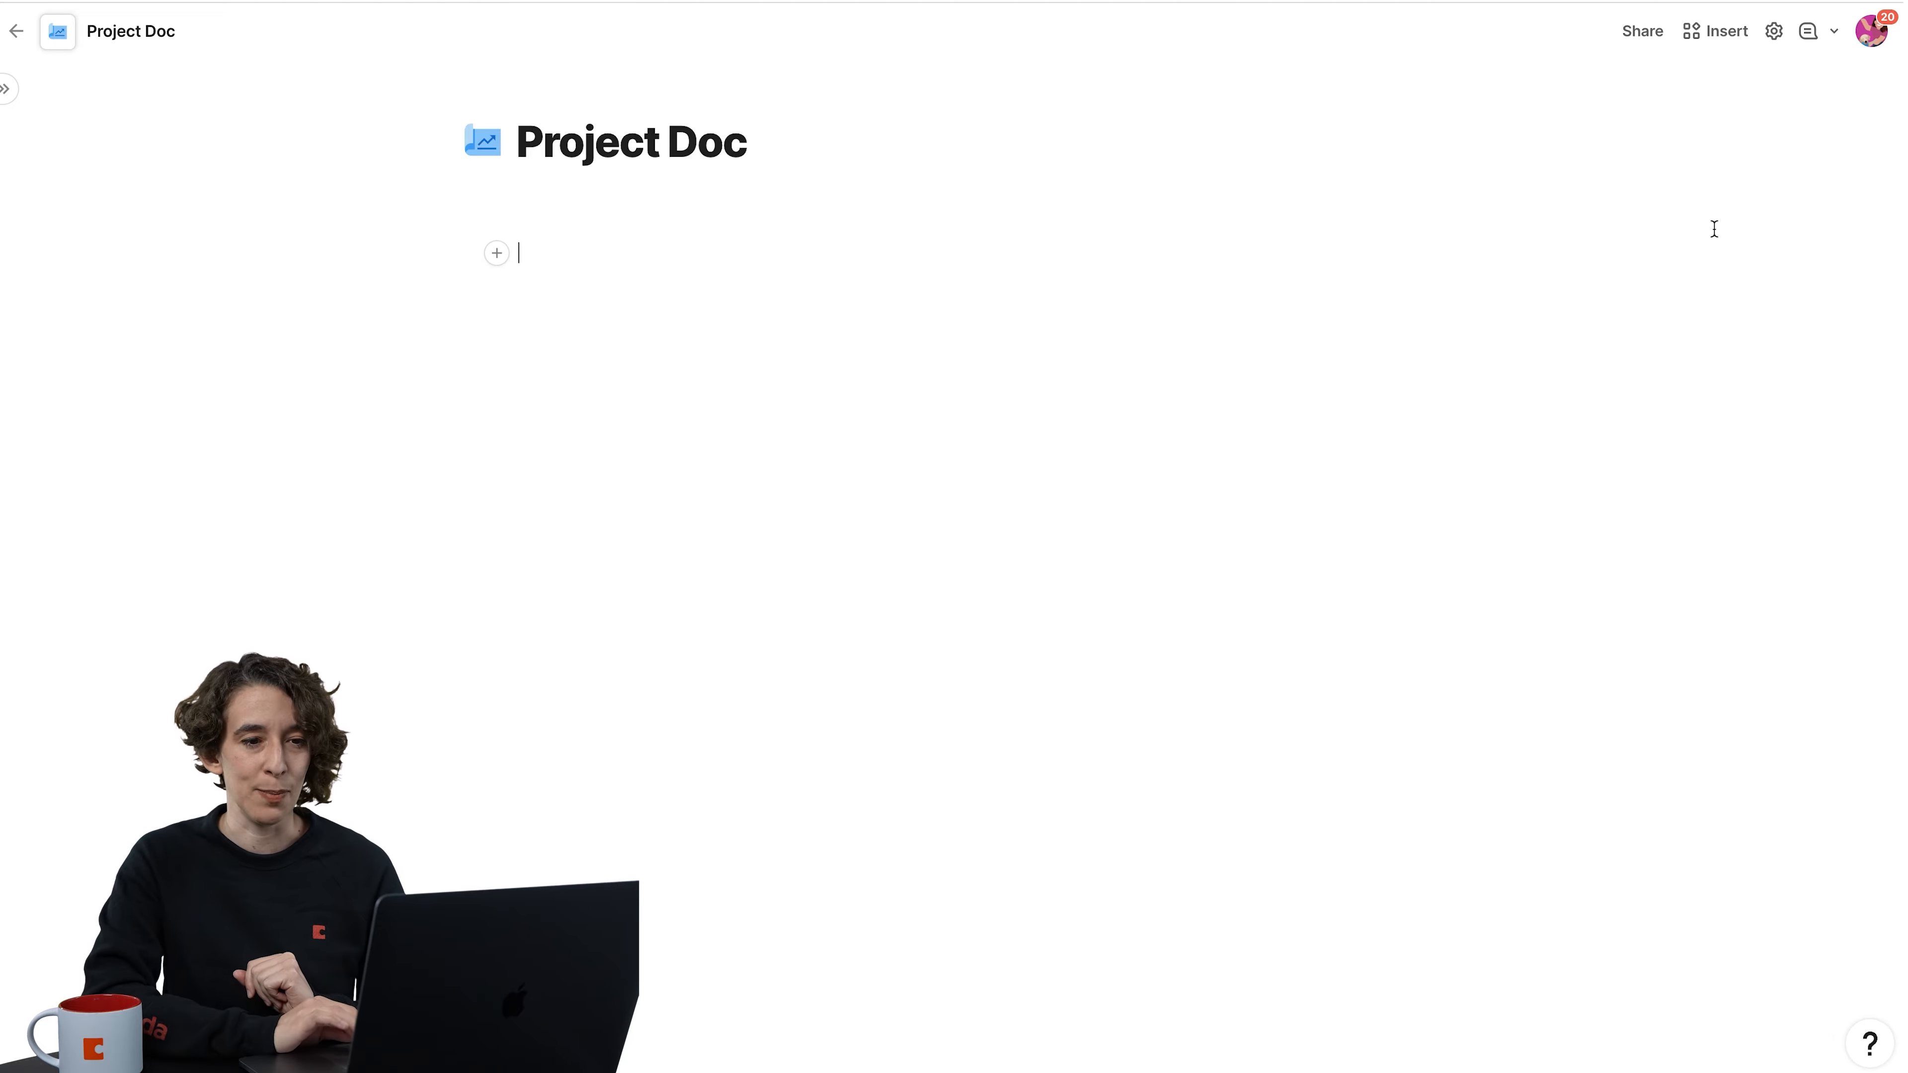
Step: Search Insert for 'cross', choose From another doc, and expand Our Team roster to reveal Team roster
click(1713, 33)
click(1680, 172)
text(cross)
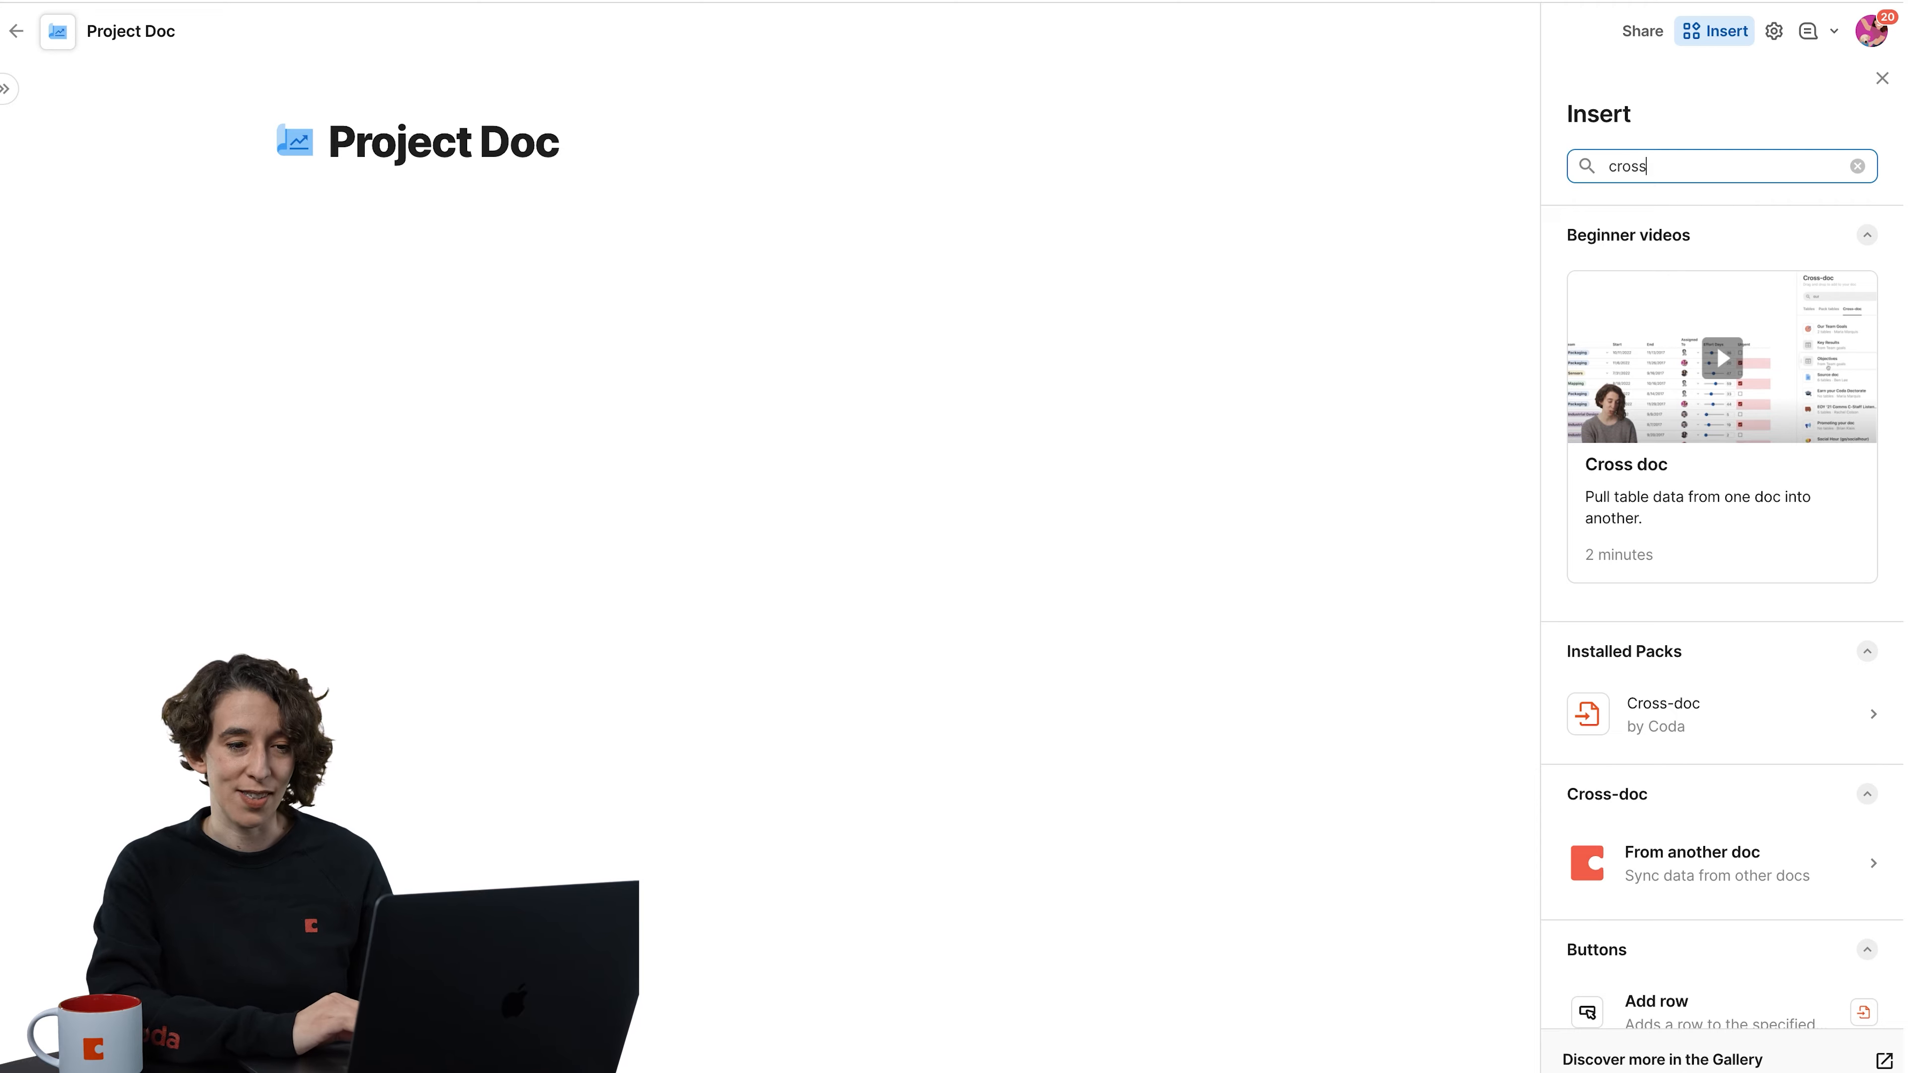
click(1674, 876)
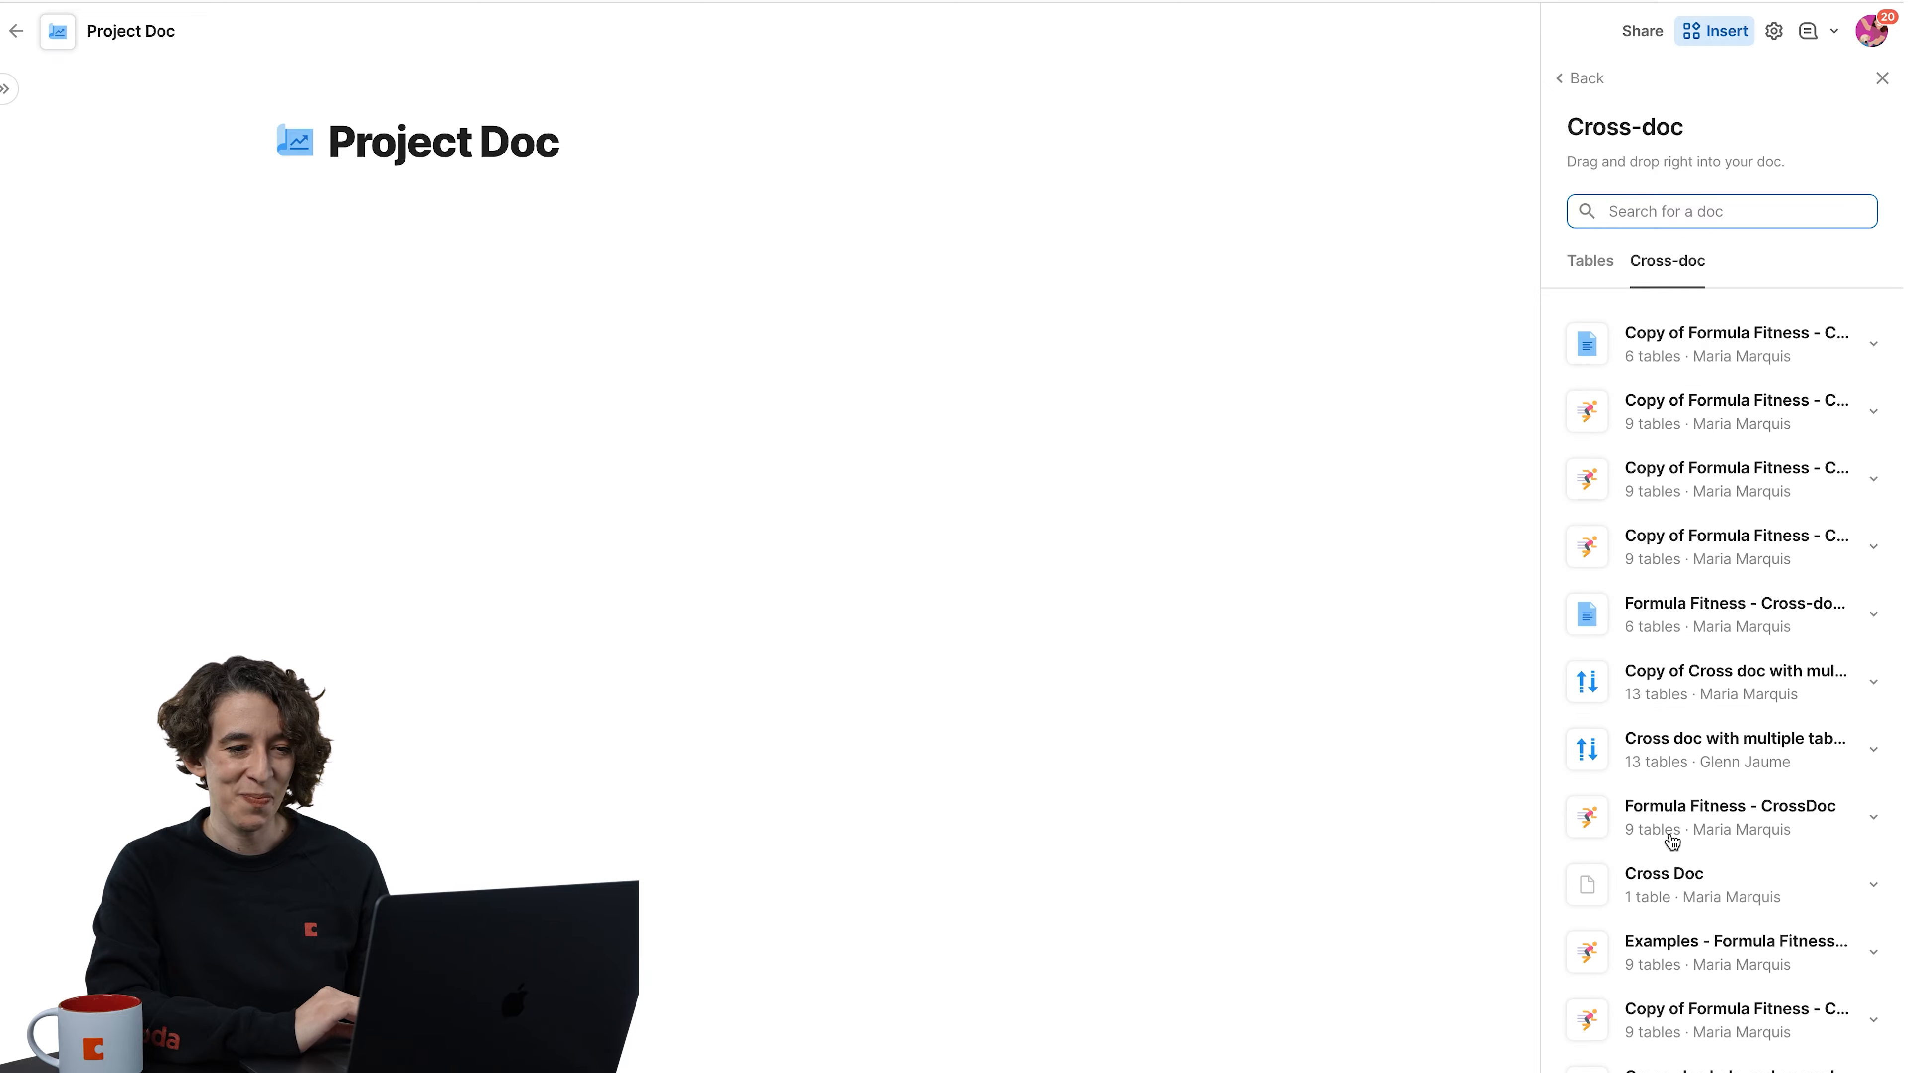
text(out)
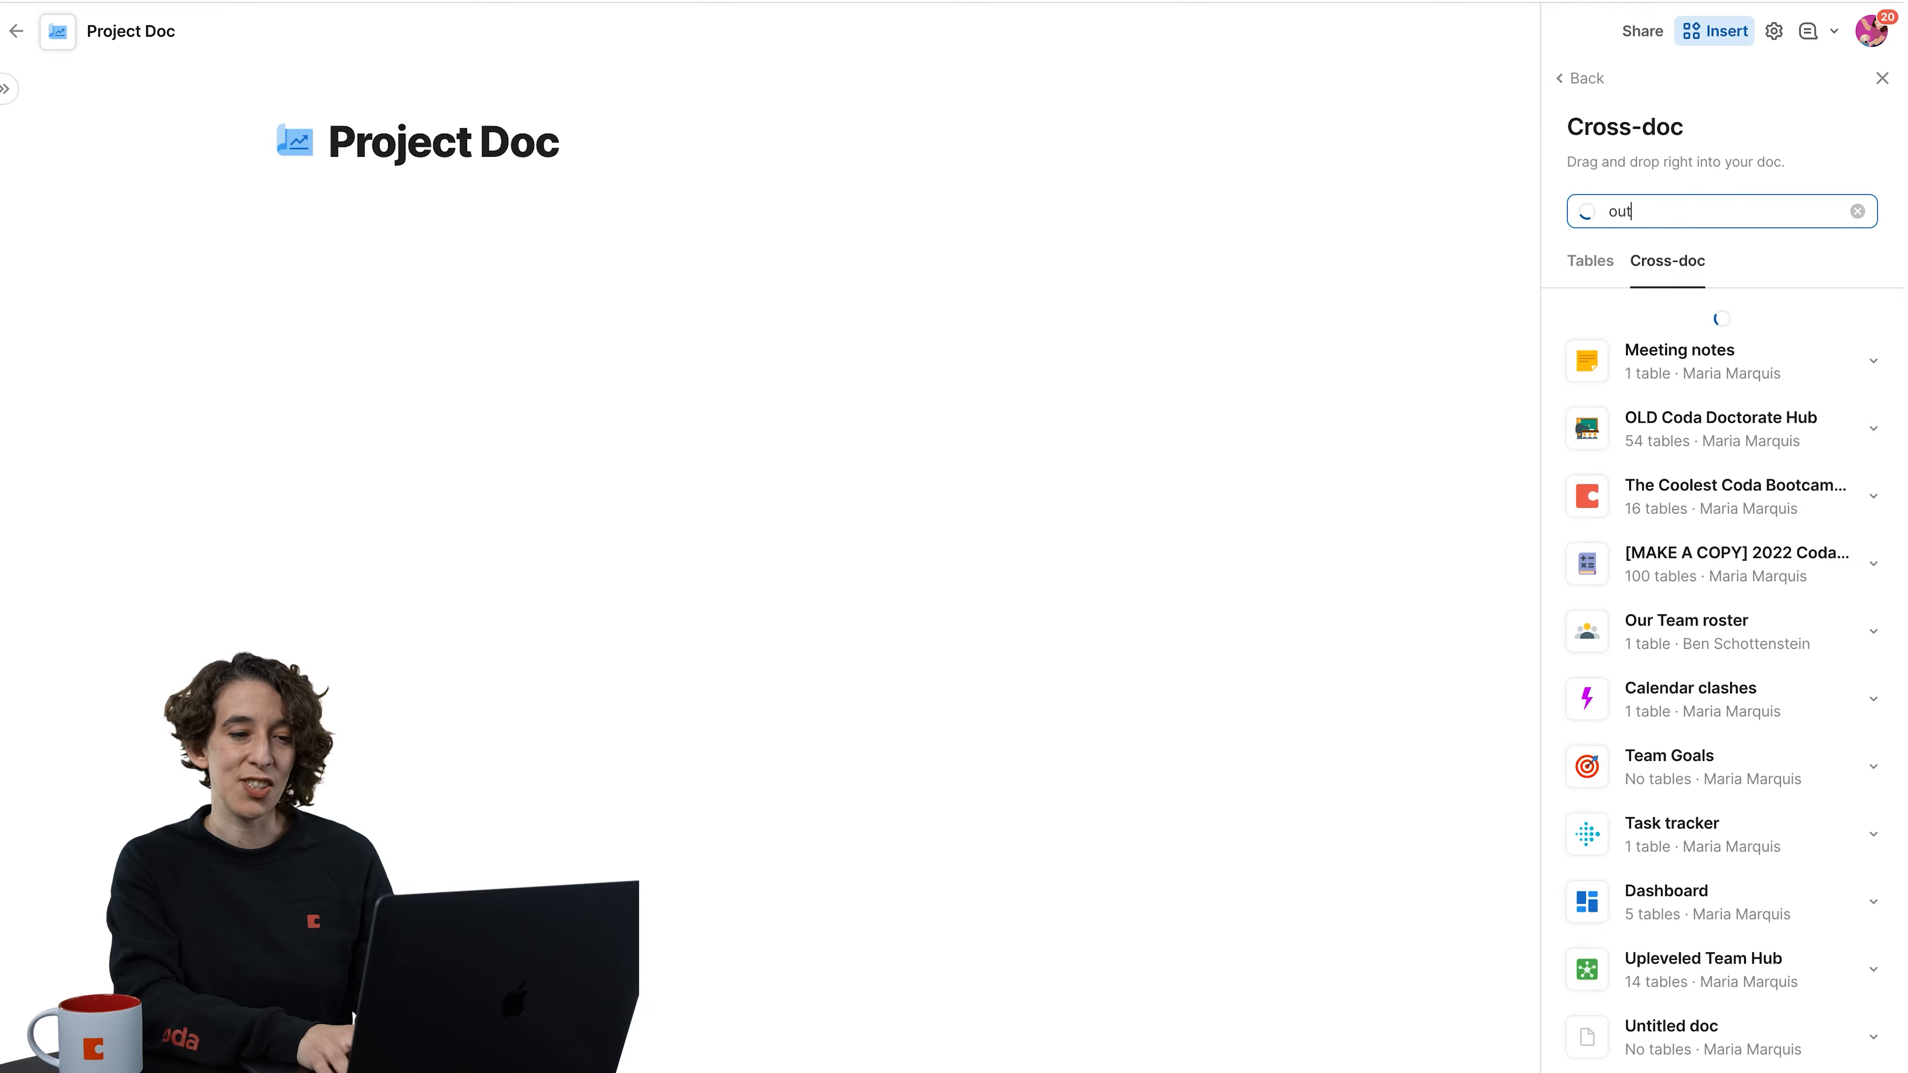
text( team)
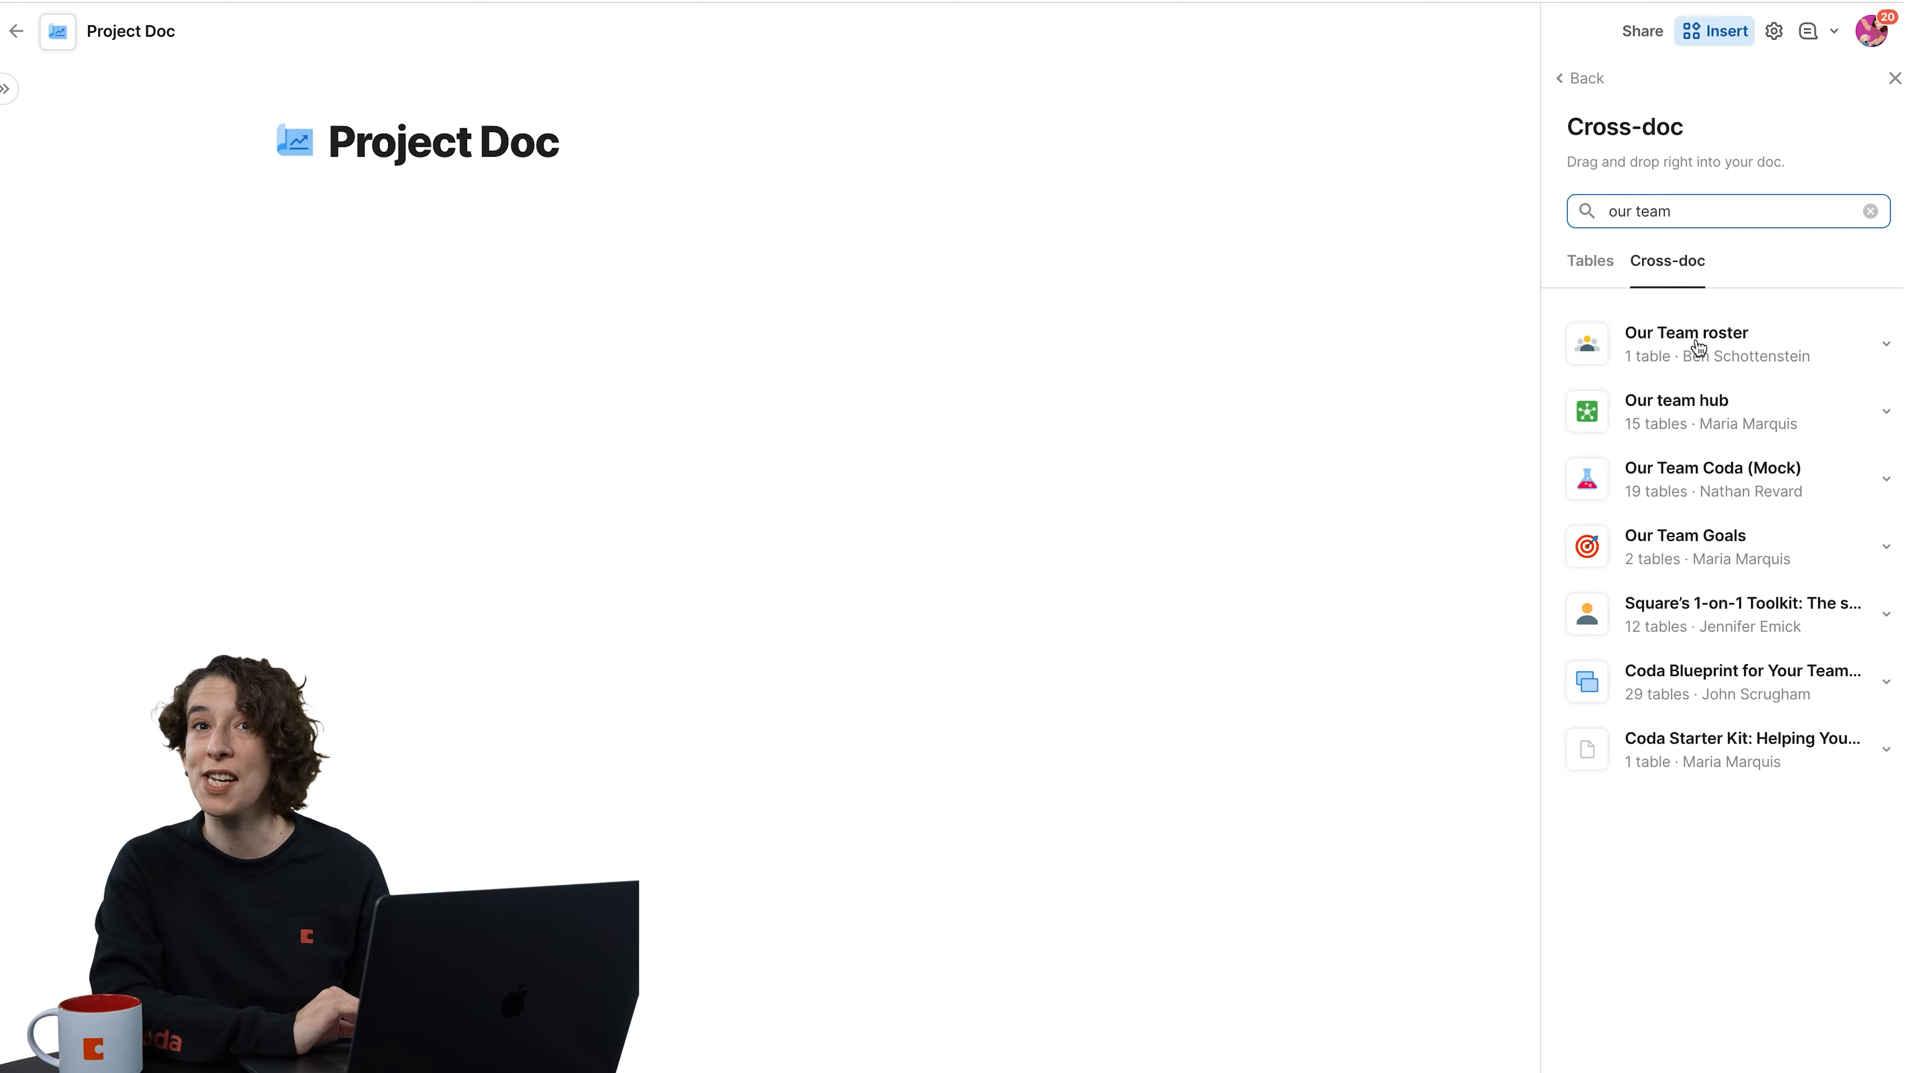
click(1730, 348)
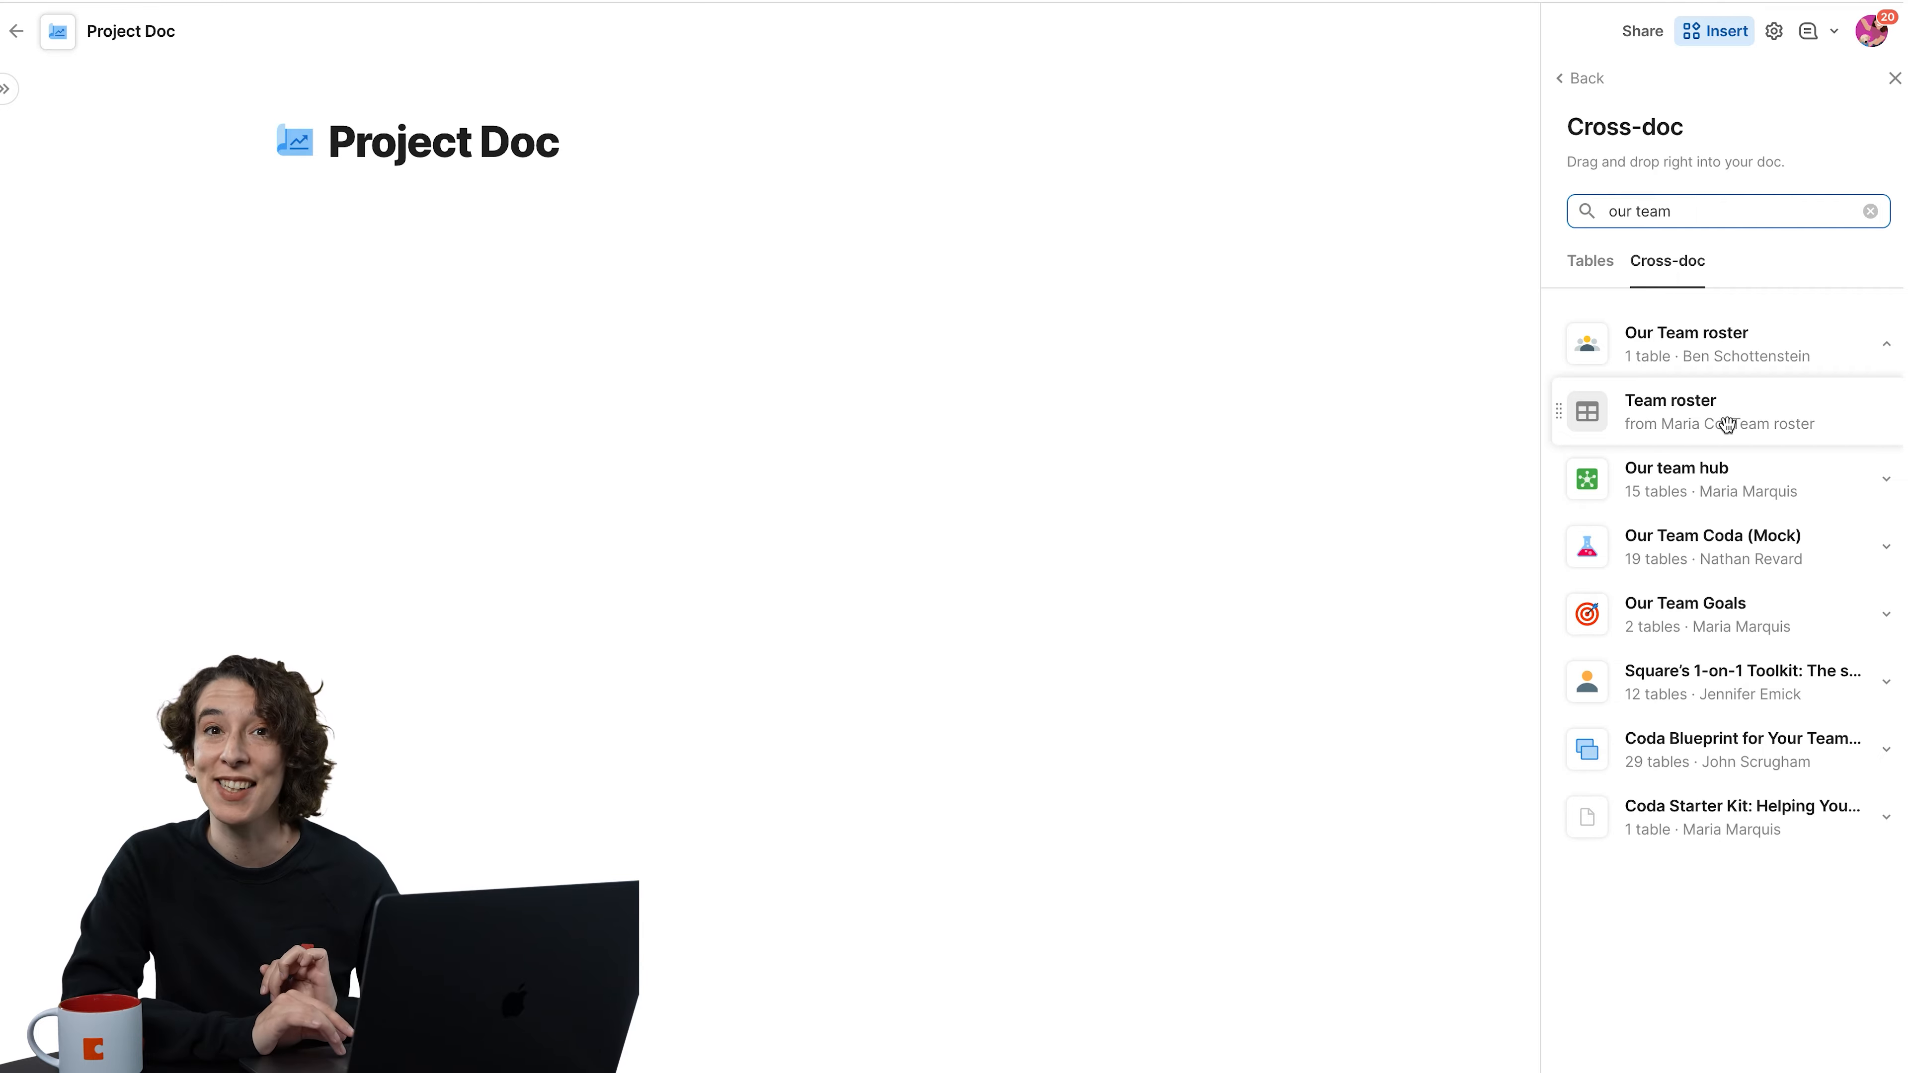
Step: Drag the Team roster table into Project Doc just below its title
drag(1743, 412, 661, 223)
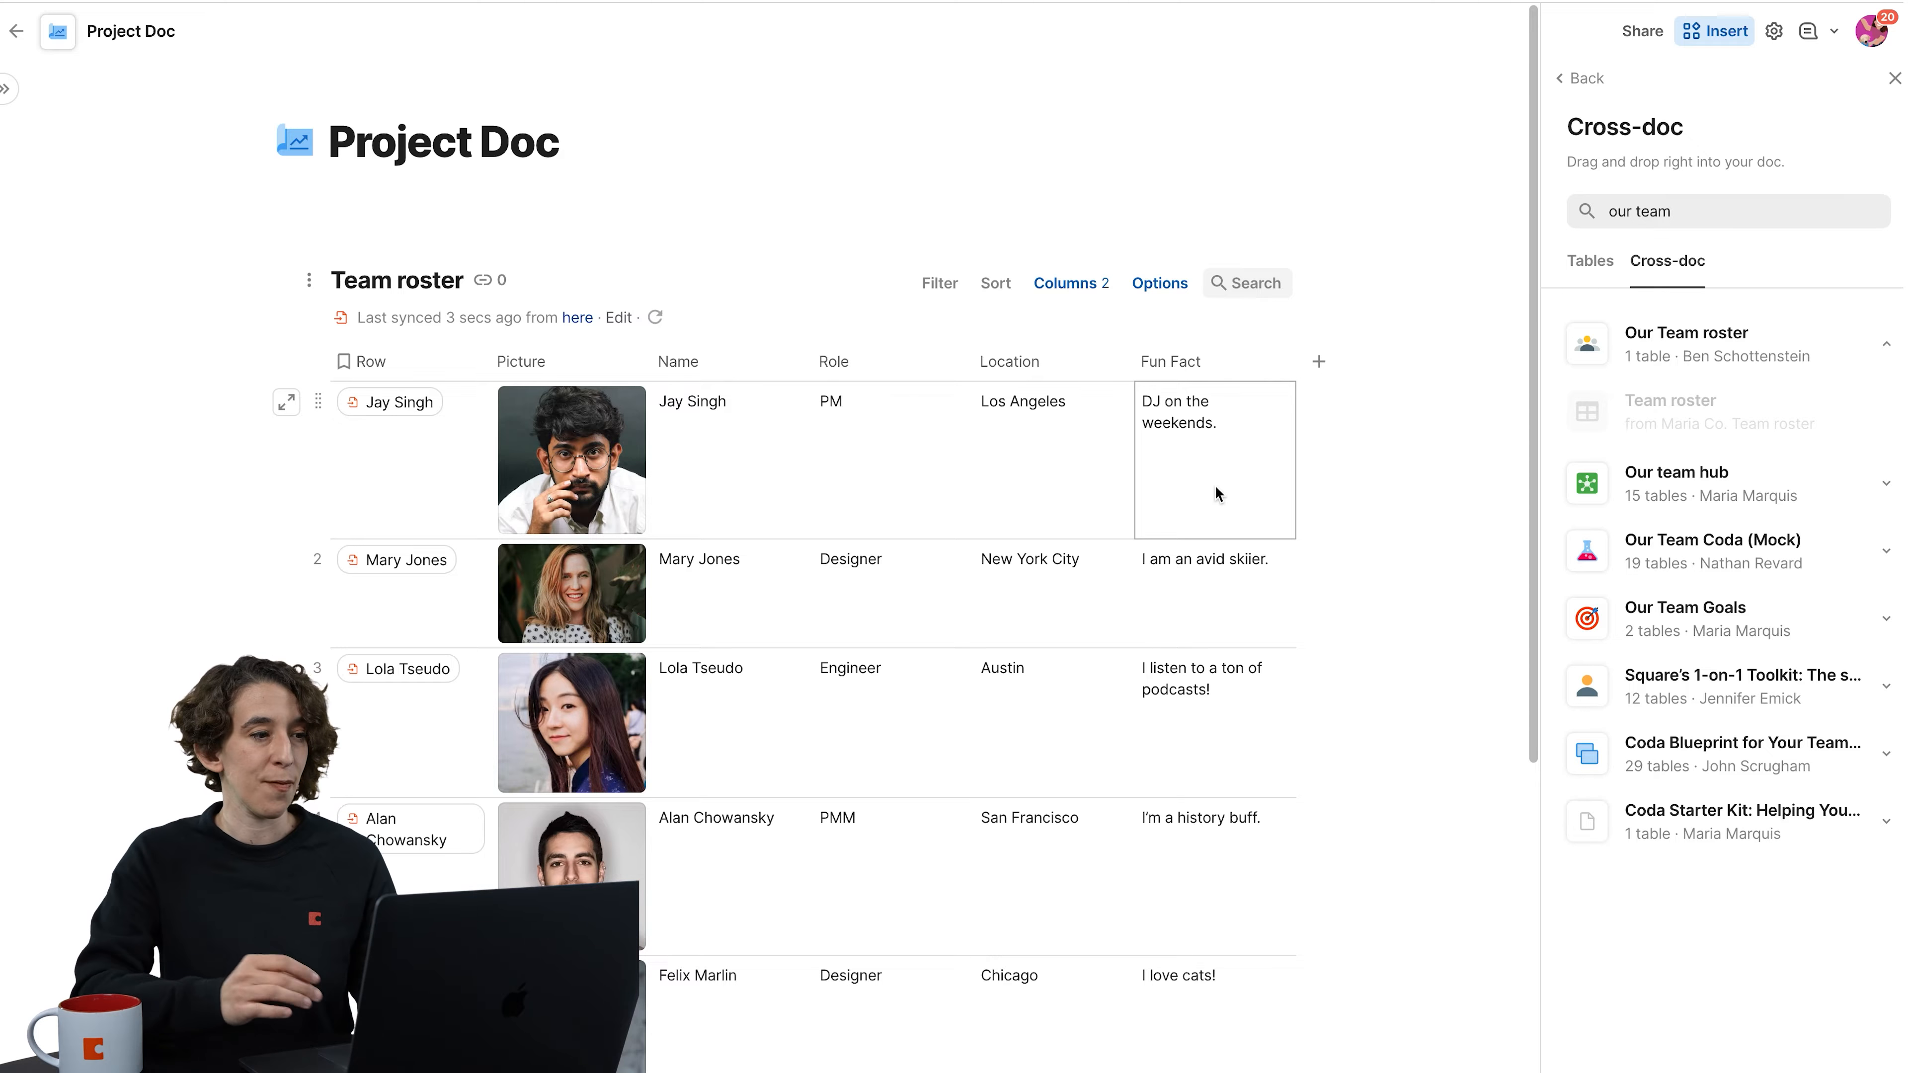
Step: In the Our Team roster doc, add a new row with the member's name and role Engineer
click(631, 2)
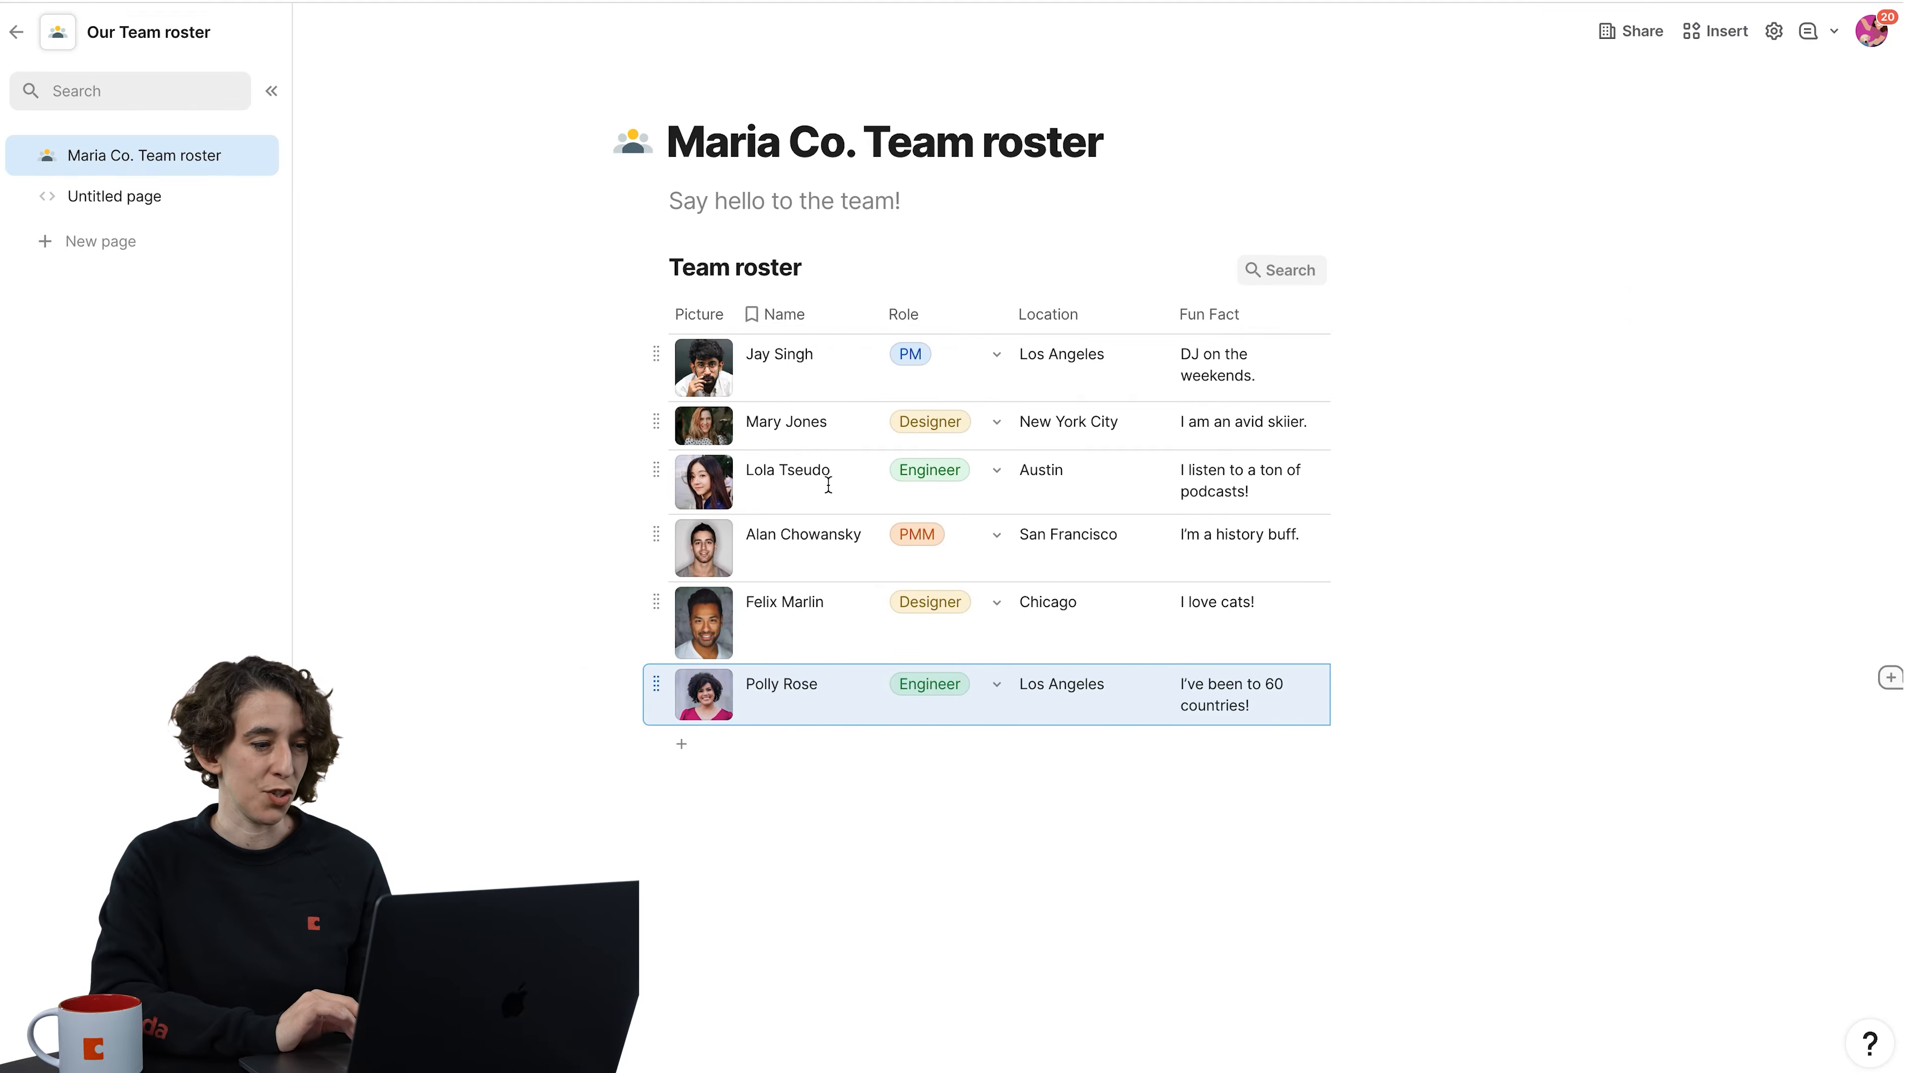
click(796, 748)
text(Maria Marquis)
click(901, 748)
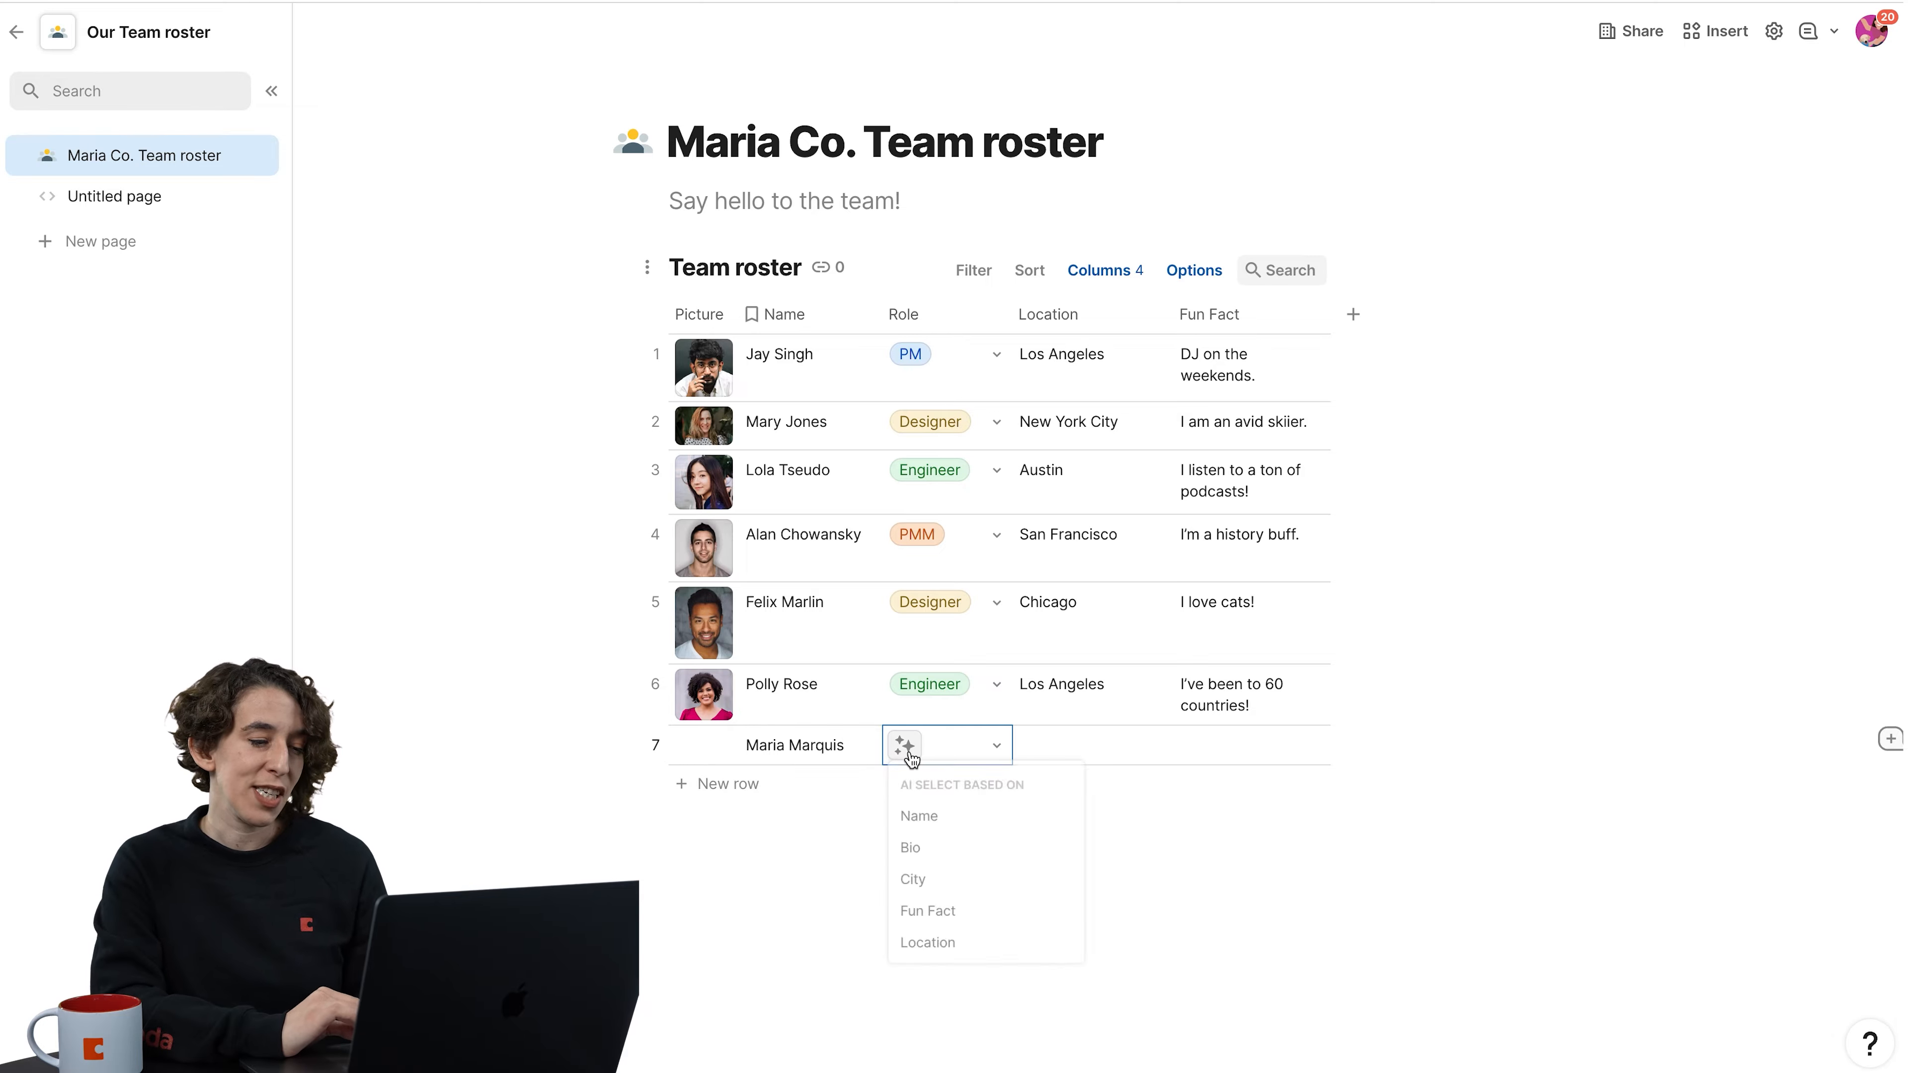
click(907, 748)
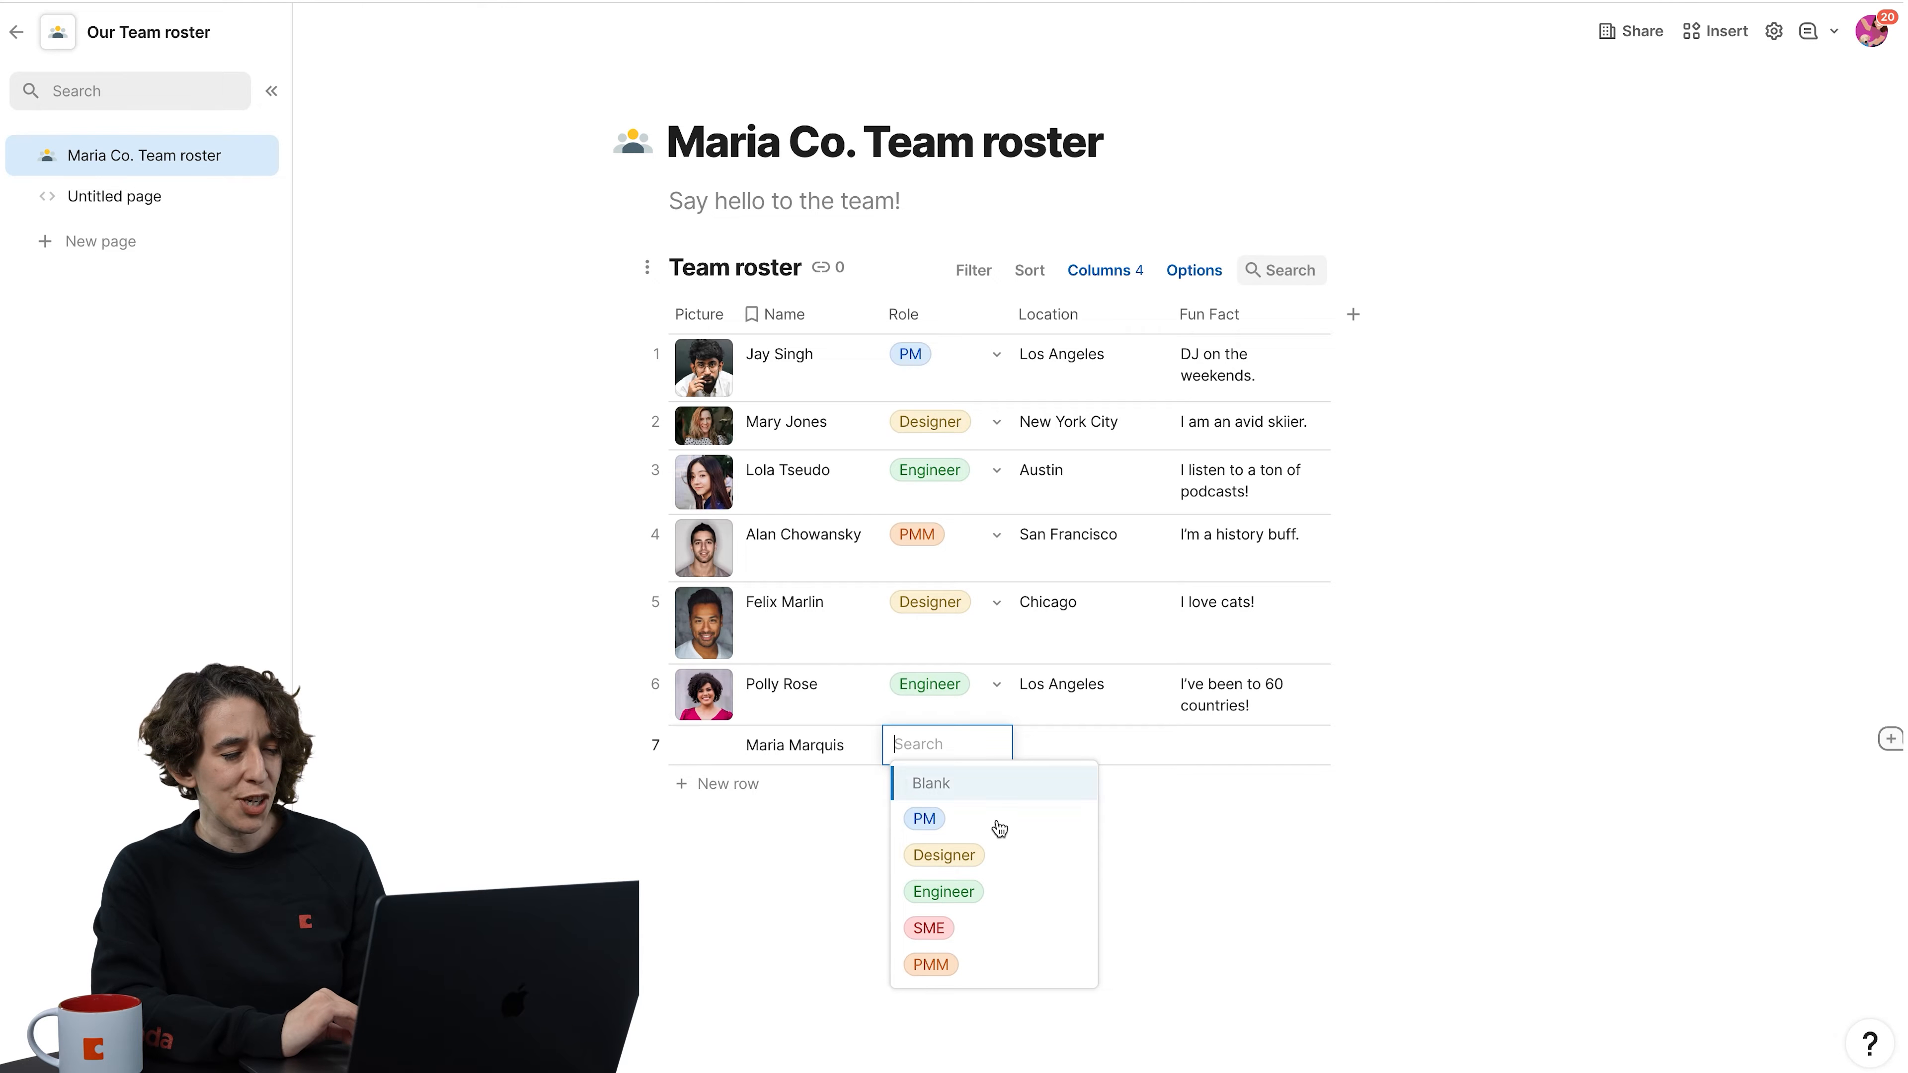
click(1023, 890)
Step: Set the new member's location to The Moon, add the high-jumping fun fact, and edit row 6's location
click(1081, 751)
text(The Moon)
click(1252, 742)
text(I can )
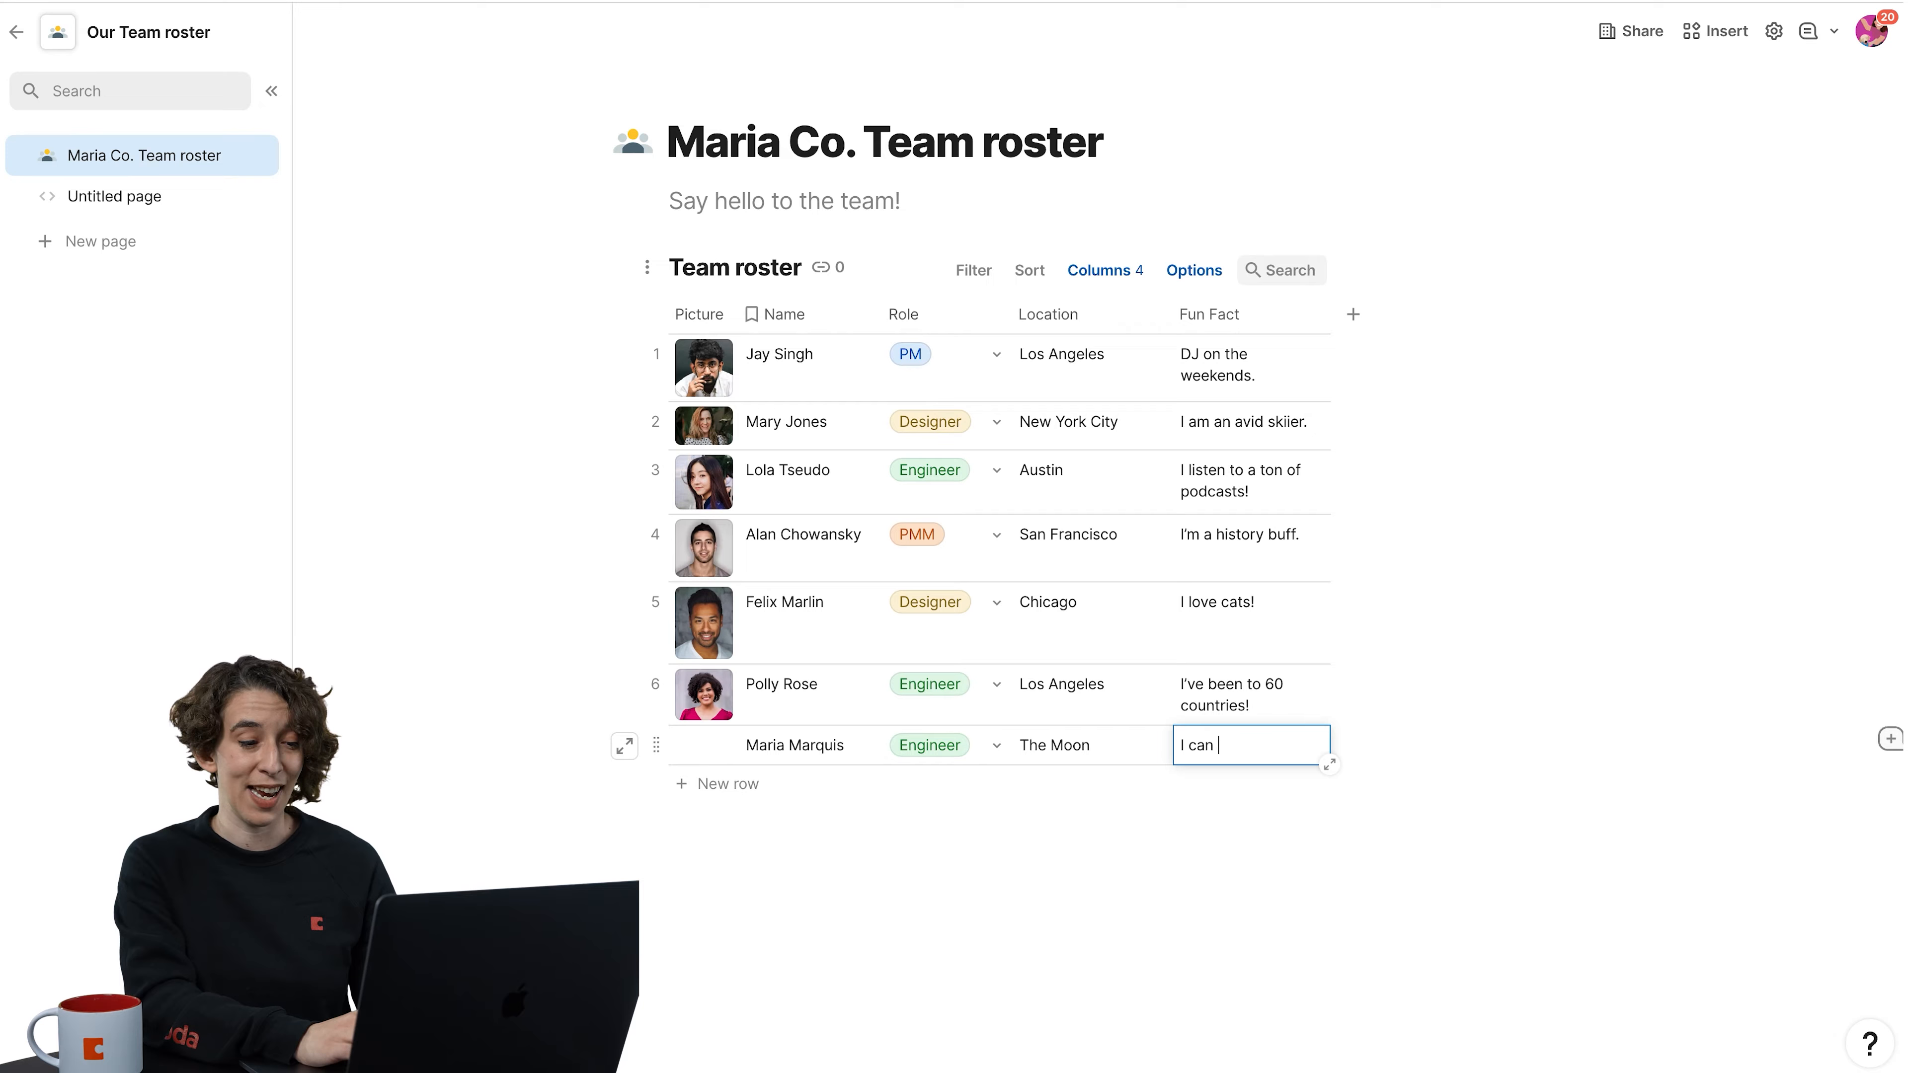
text(jump really high be)
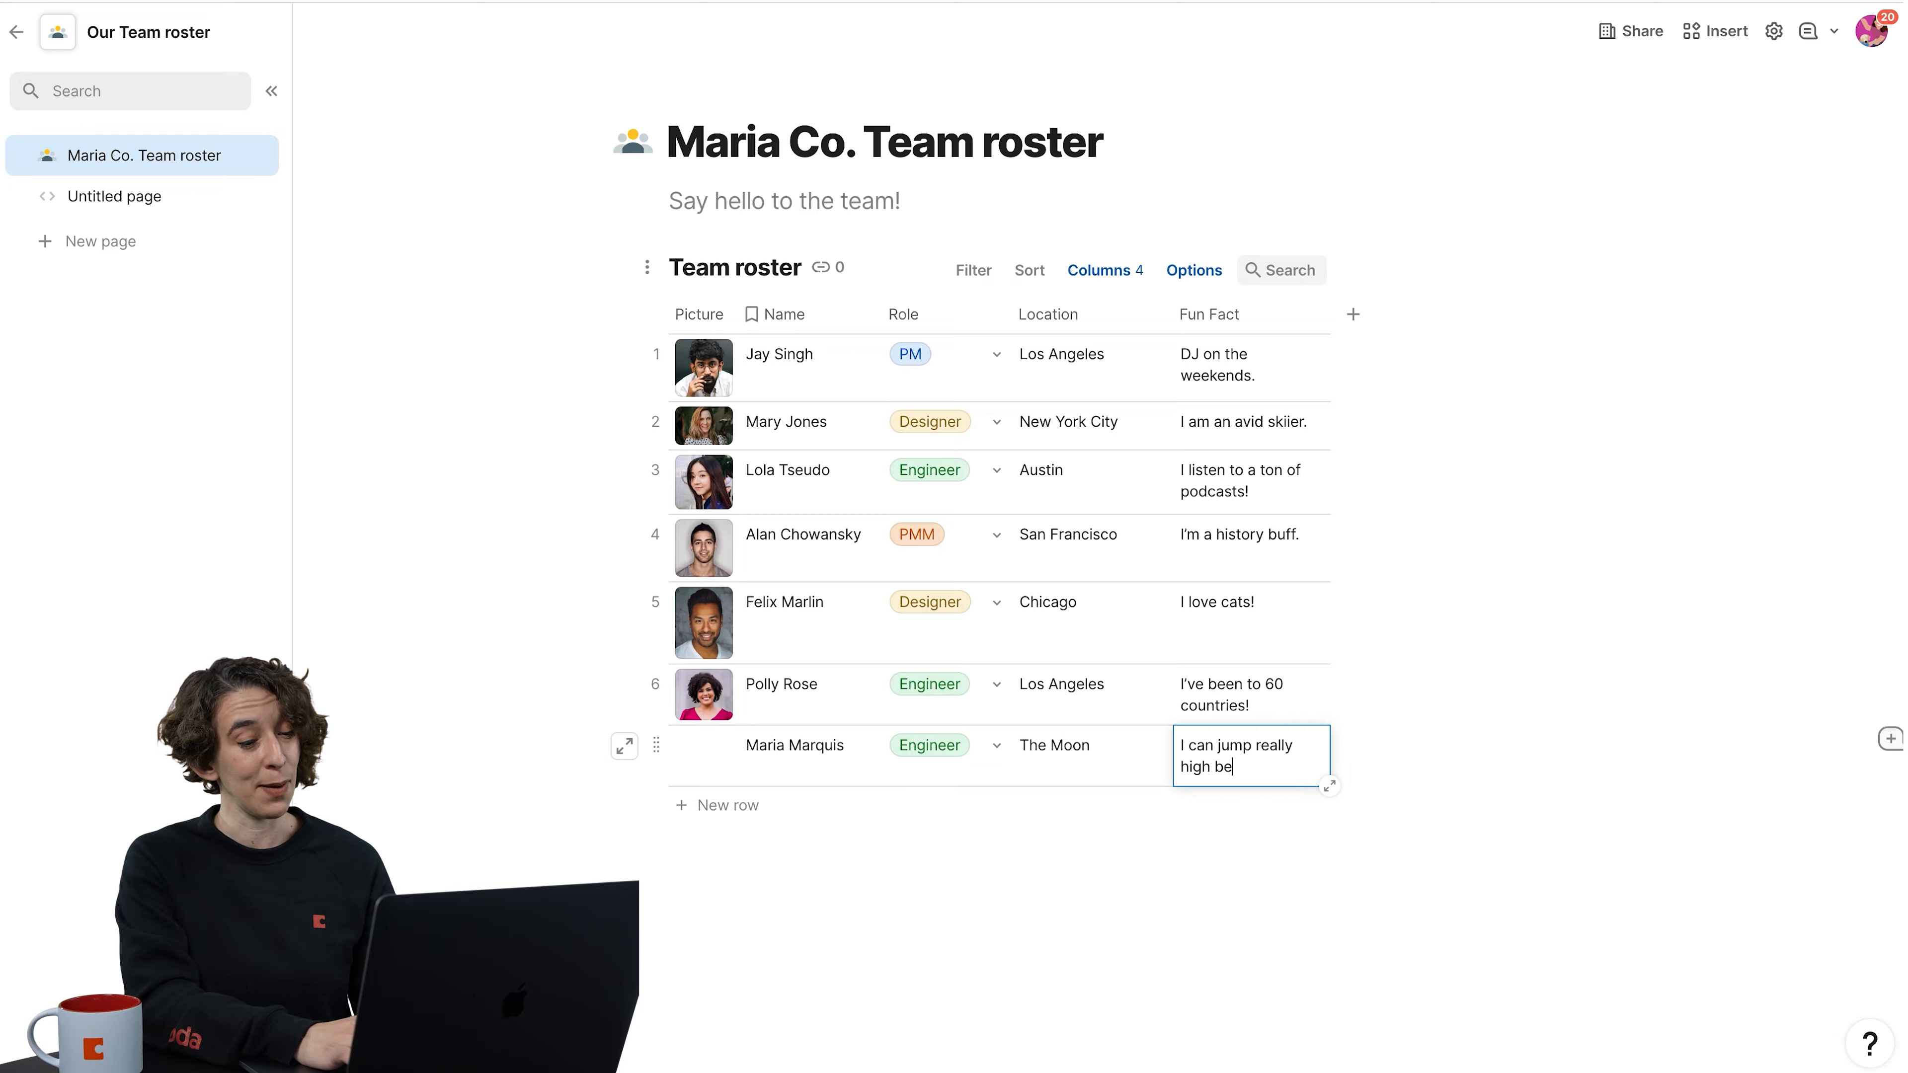
text(cause it is the moon)
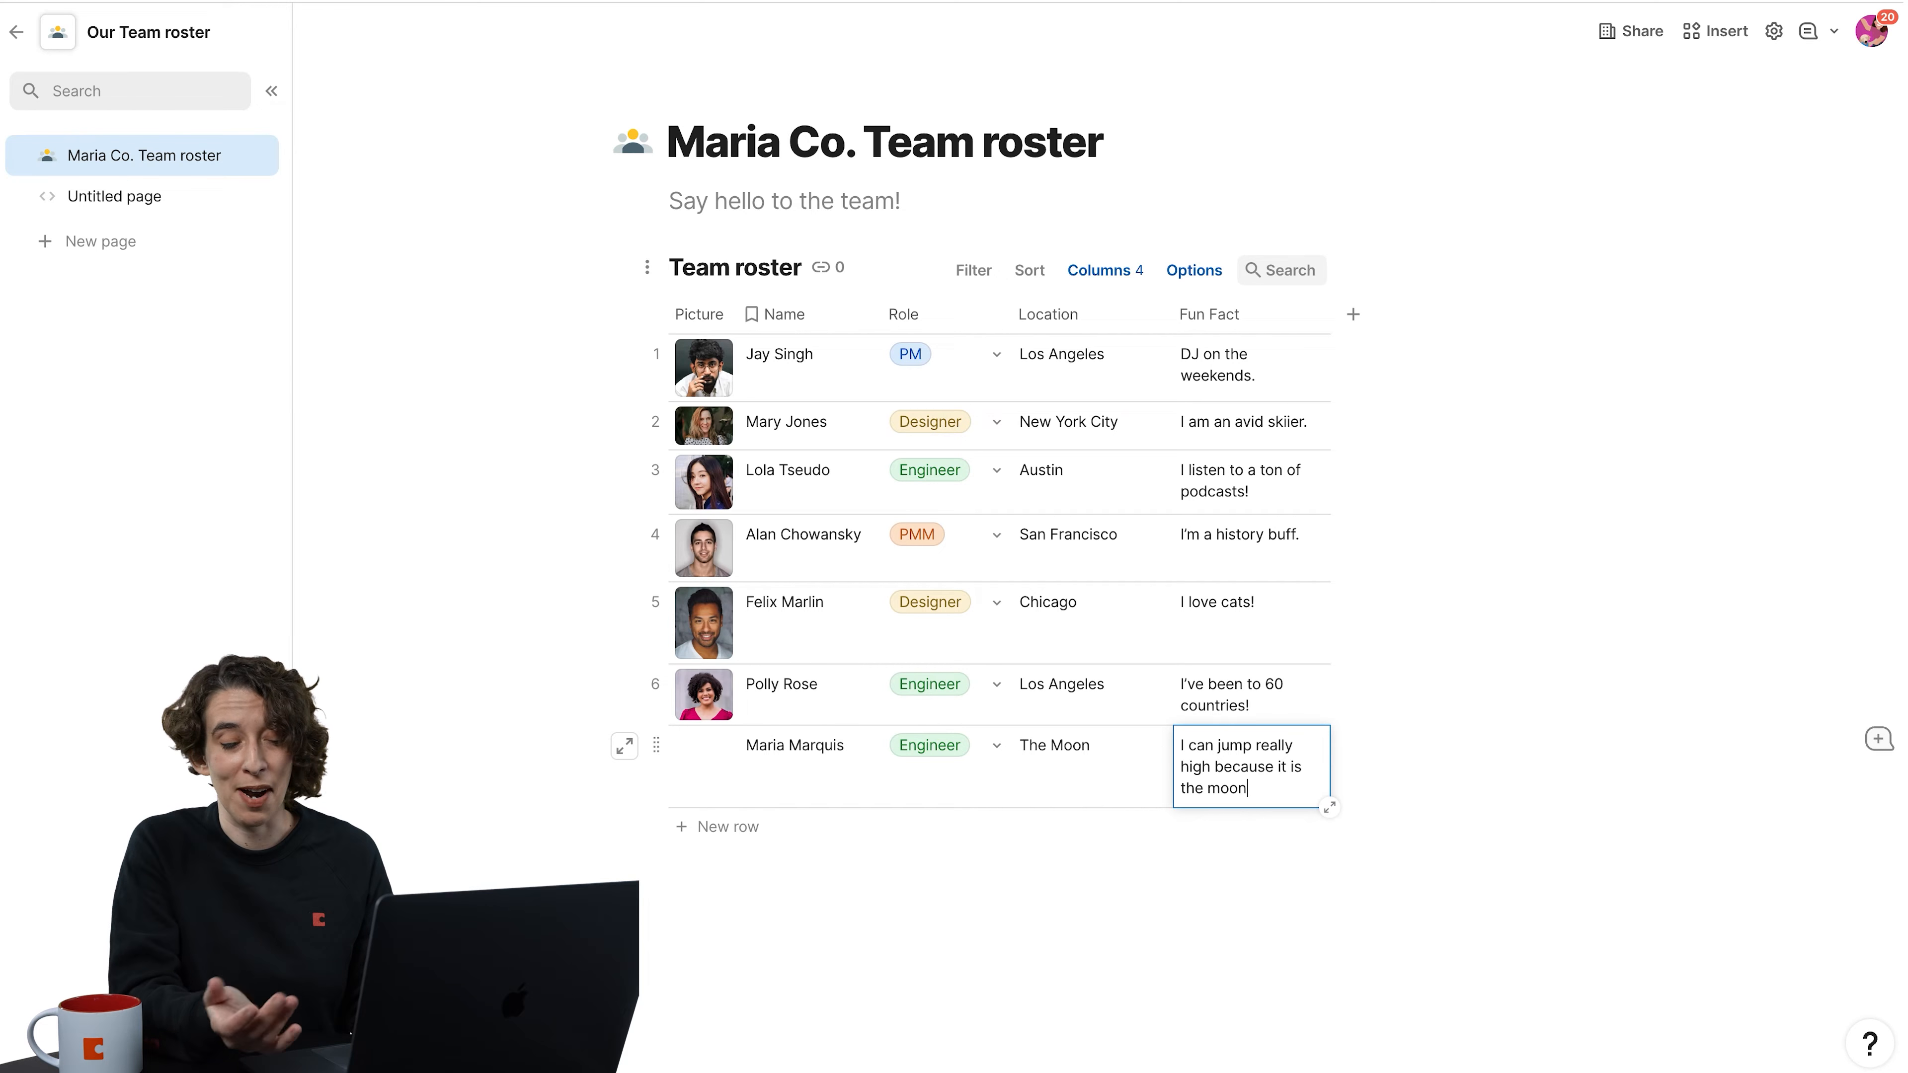
click(1155, 700)
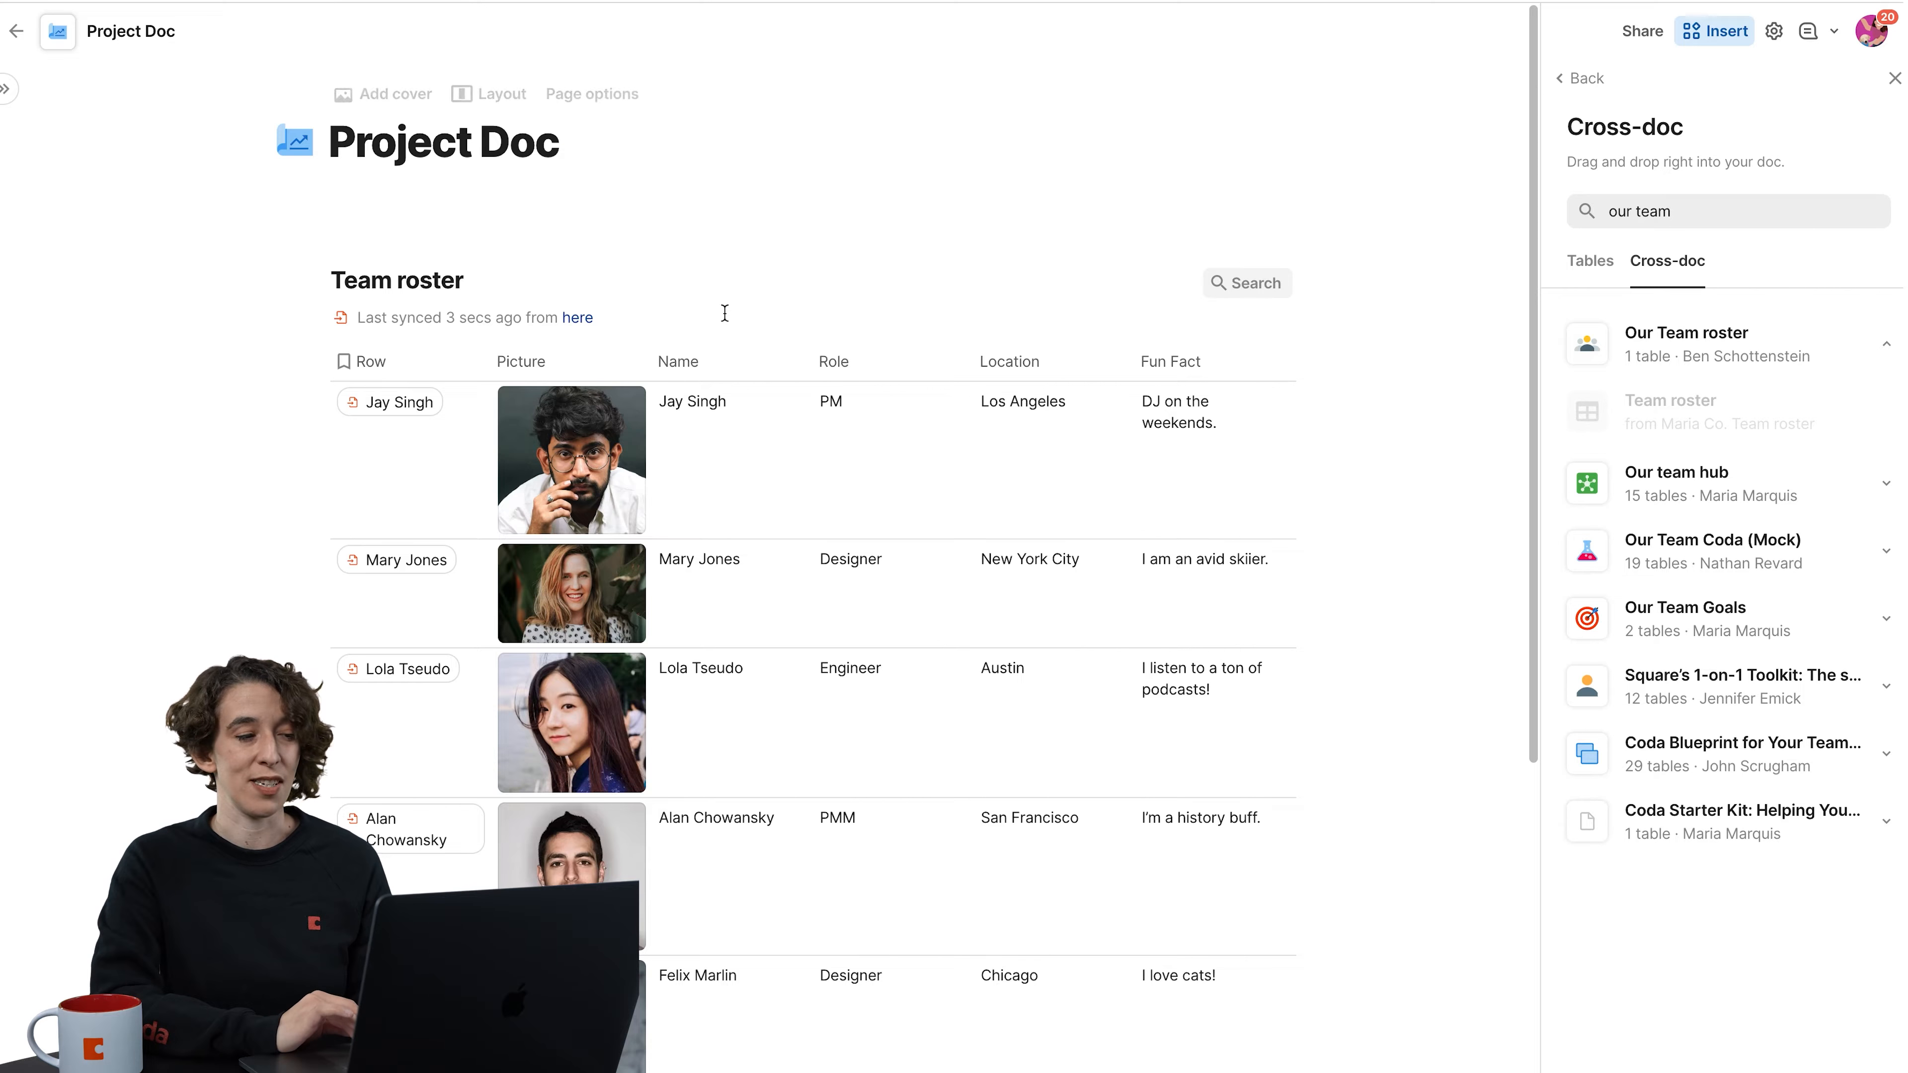
Step: Refresh the synced Team roster in Project Doc and scroll to check the Moon and Chicago rows
scroll(719, 342, down, 2)
scroll(720, 342, down, 2)
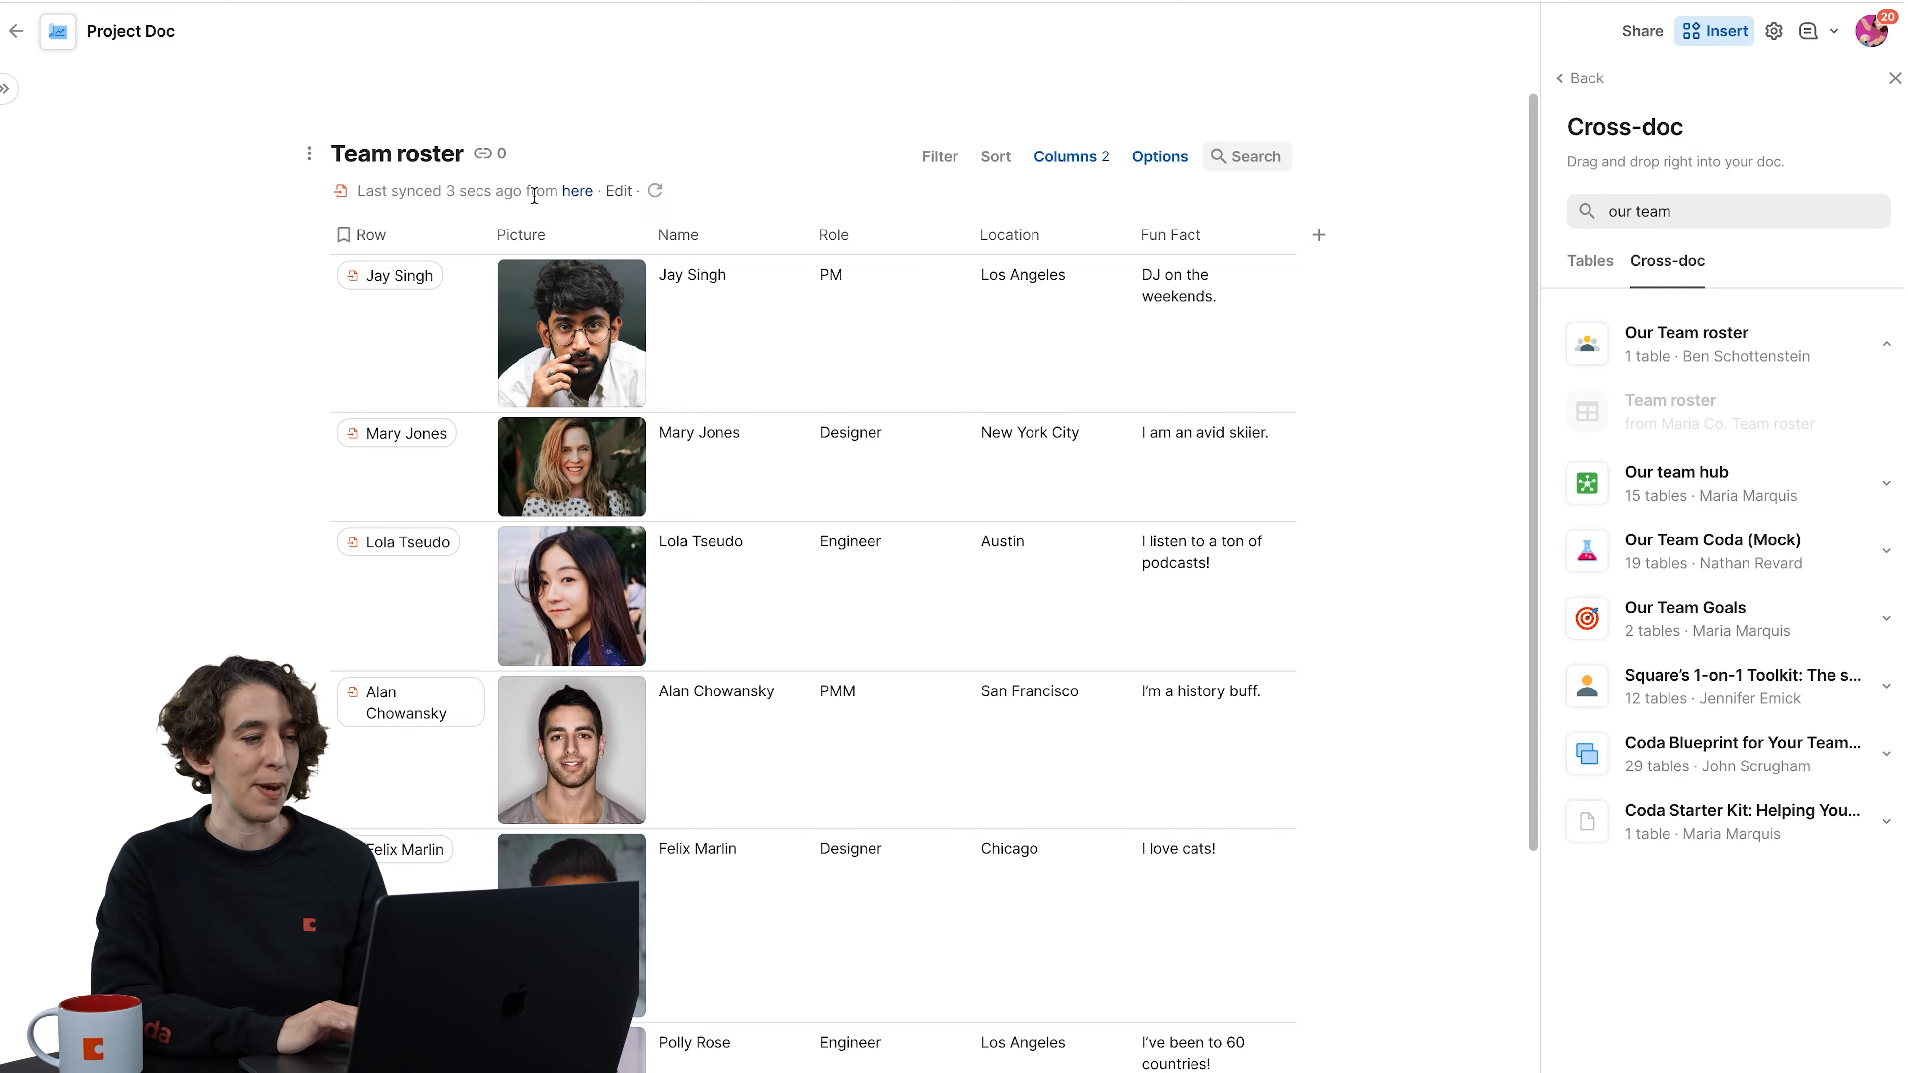
click(657, 193)
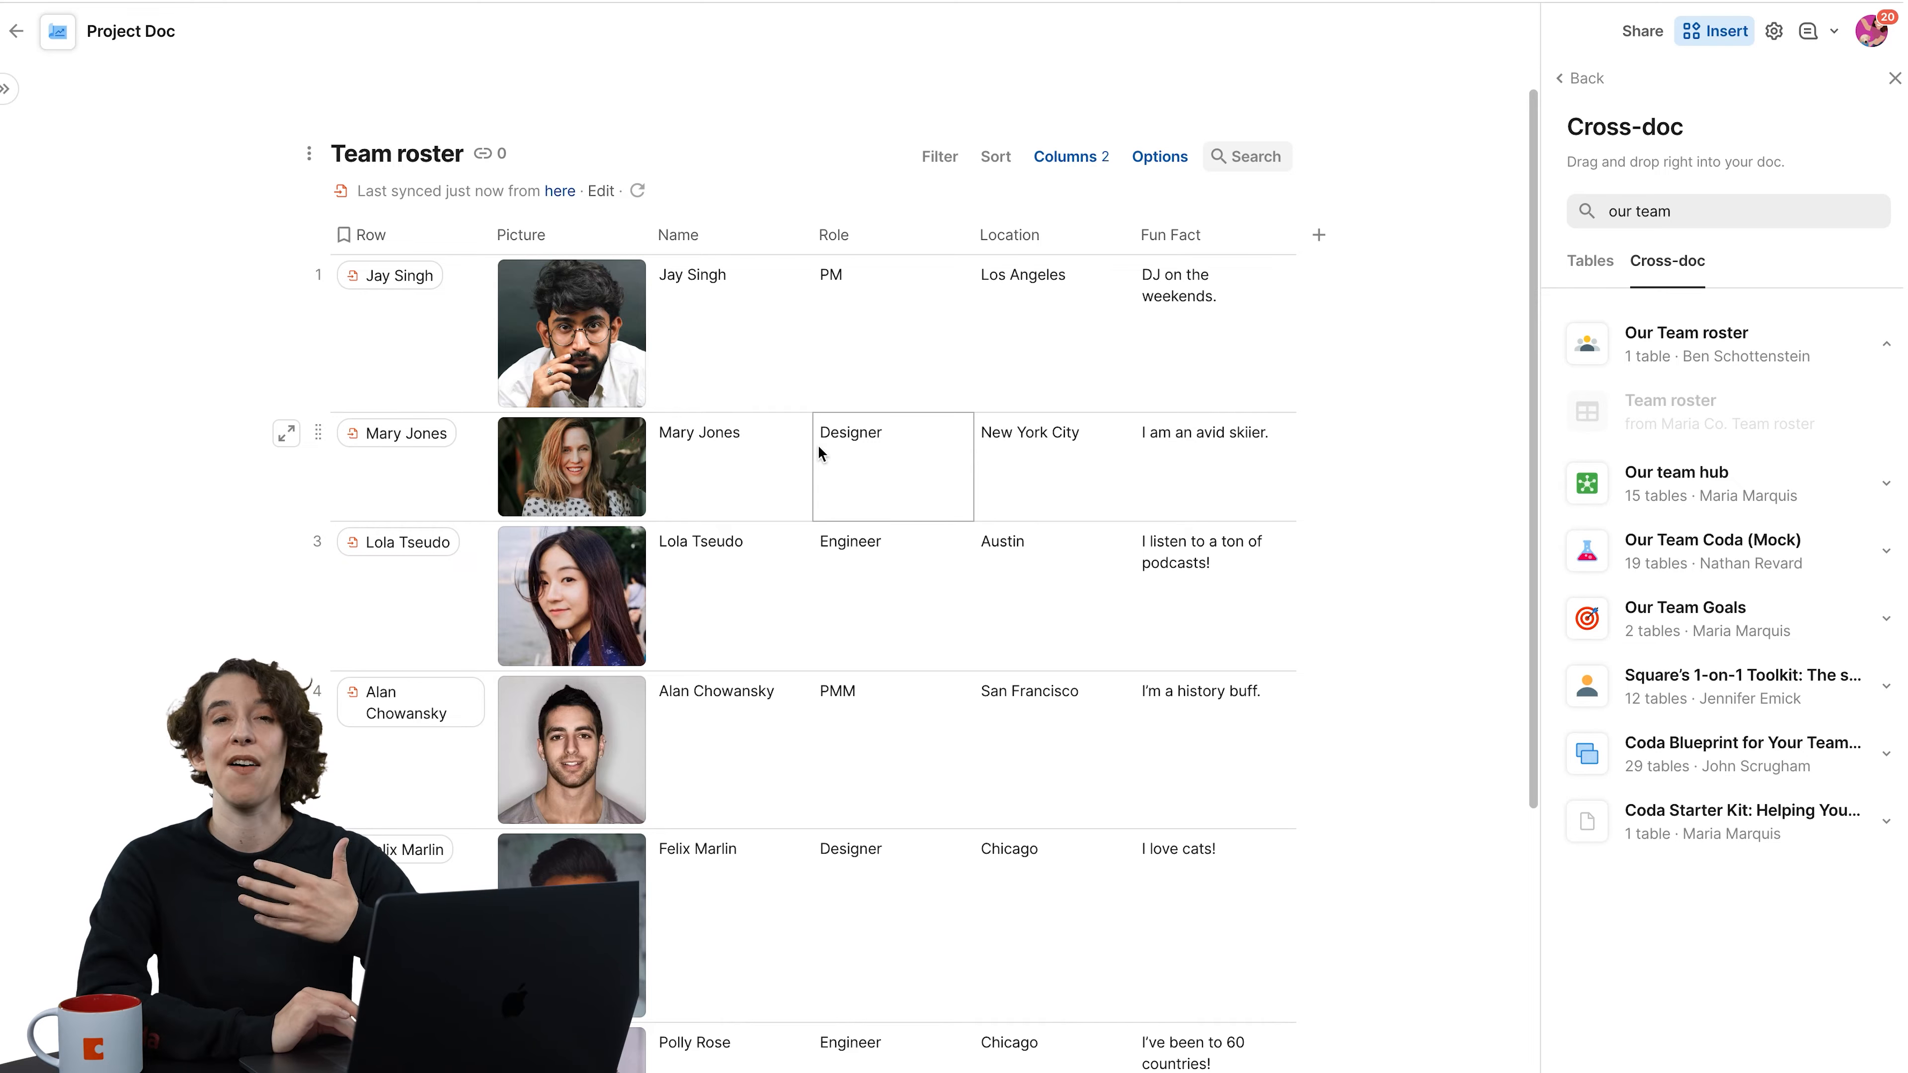
scroll(817, 444, down, 5)
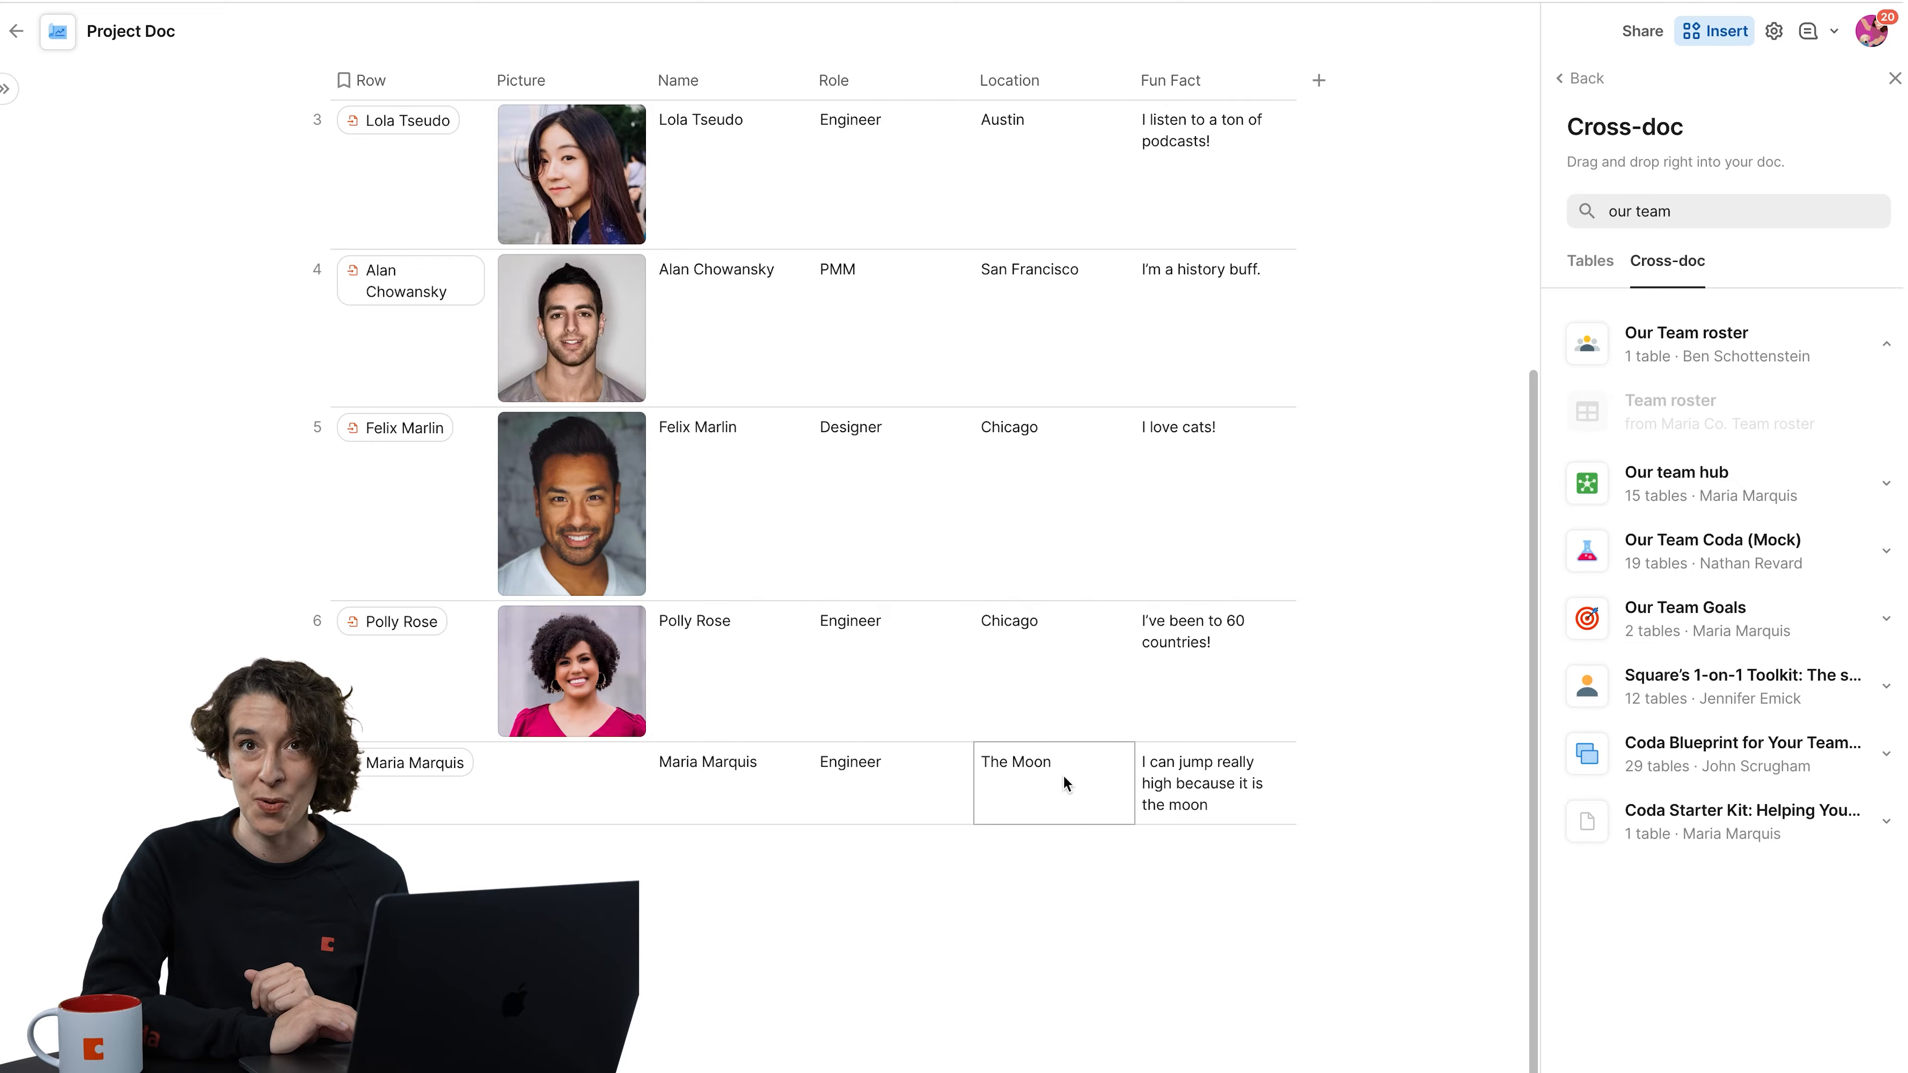
scroll(1052, 477, up, 6)
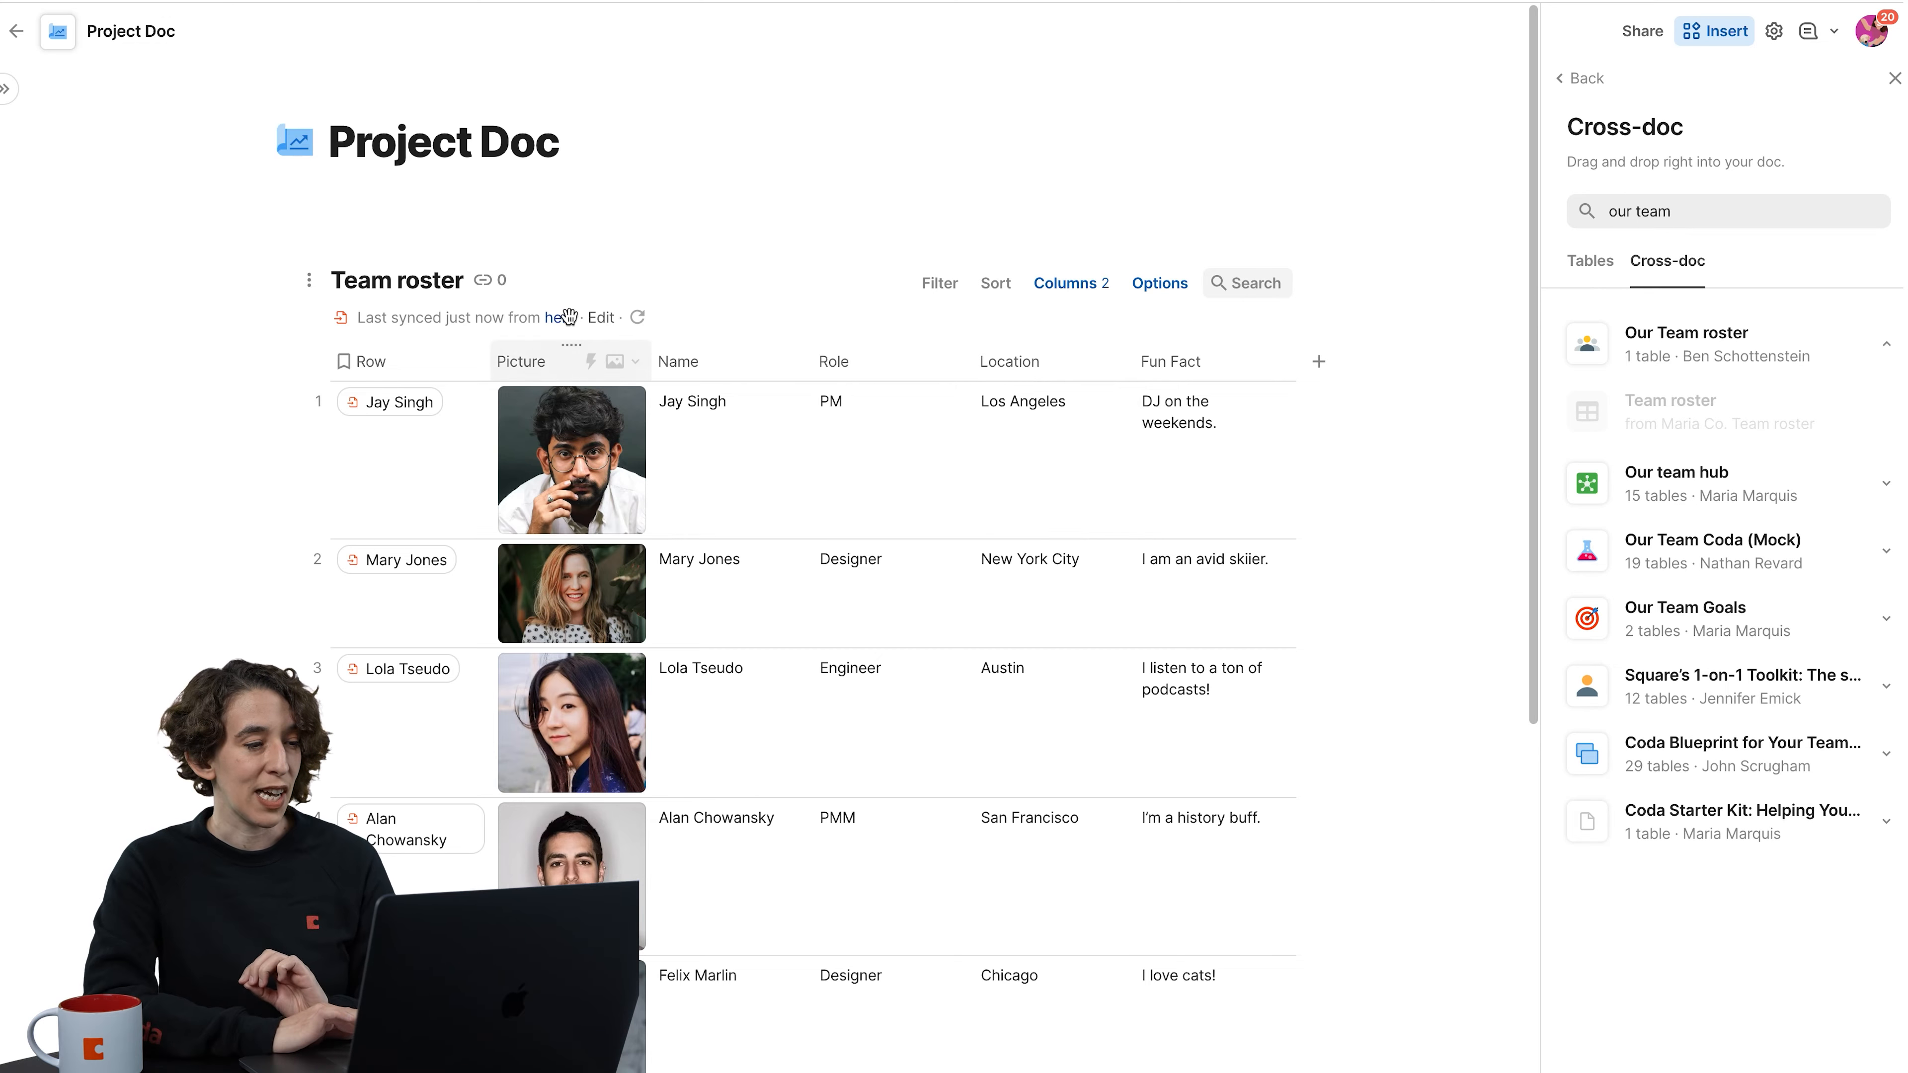
Step: Review the synced table's Settings tab, leaving the Table limit at 1,000 rows
click(601, 319)
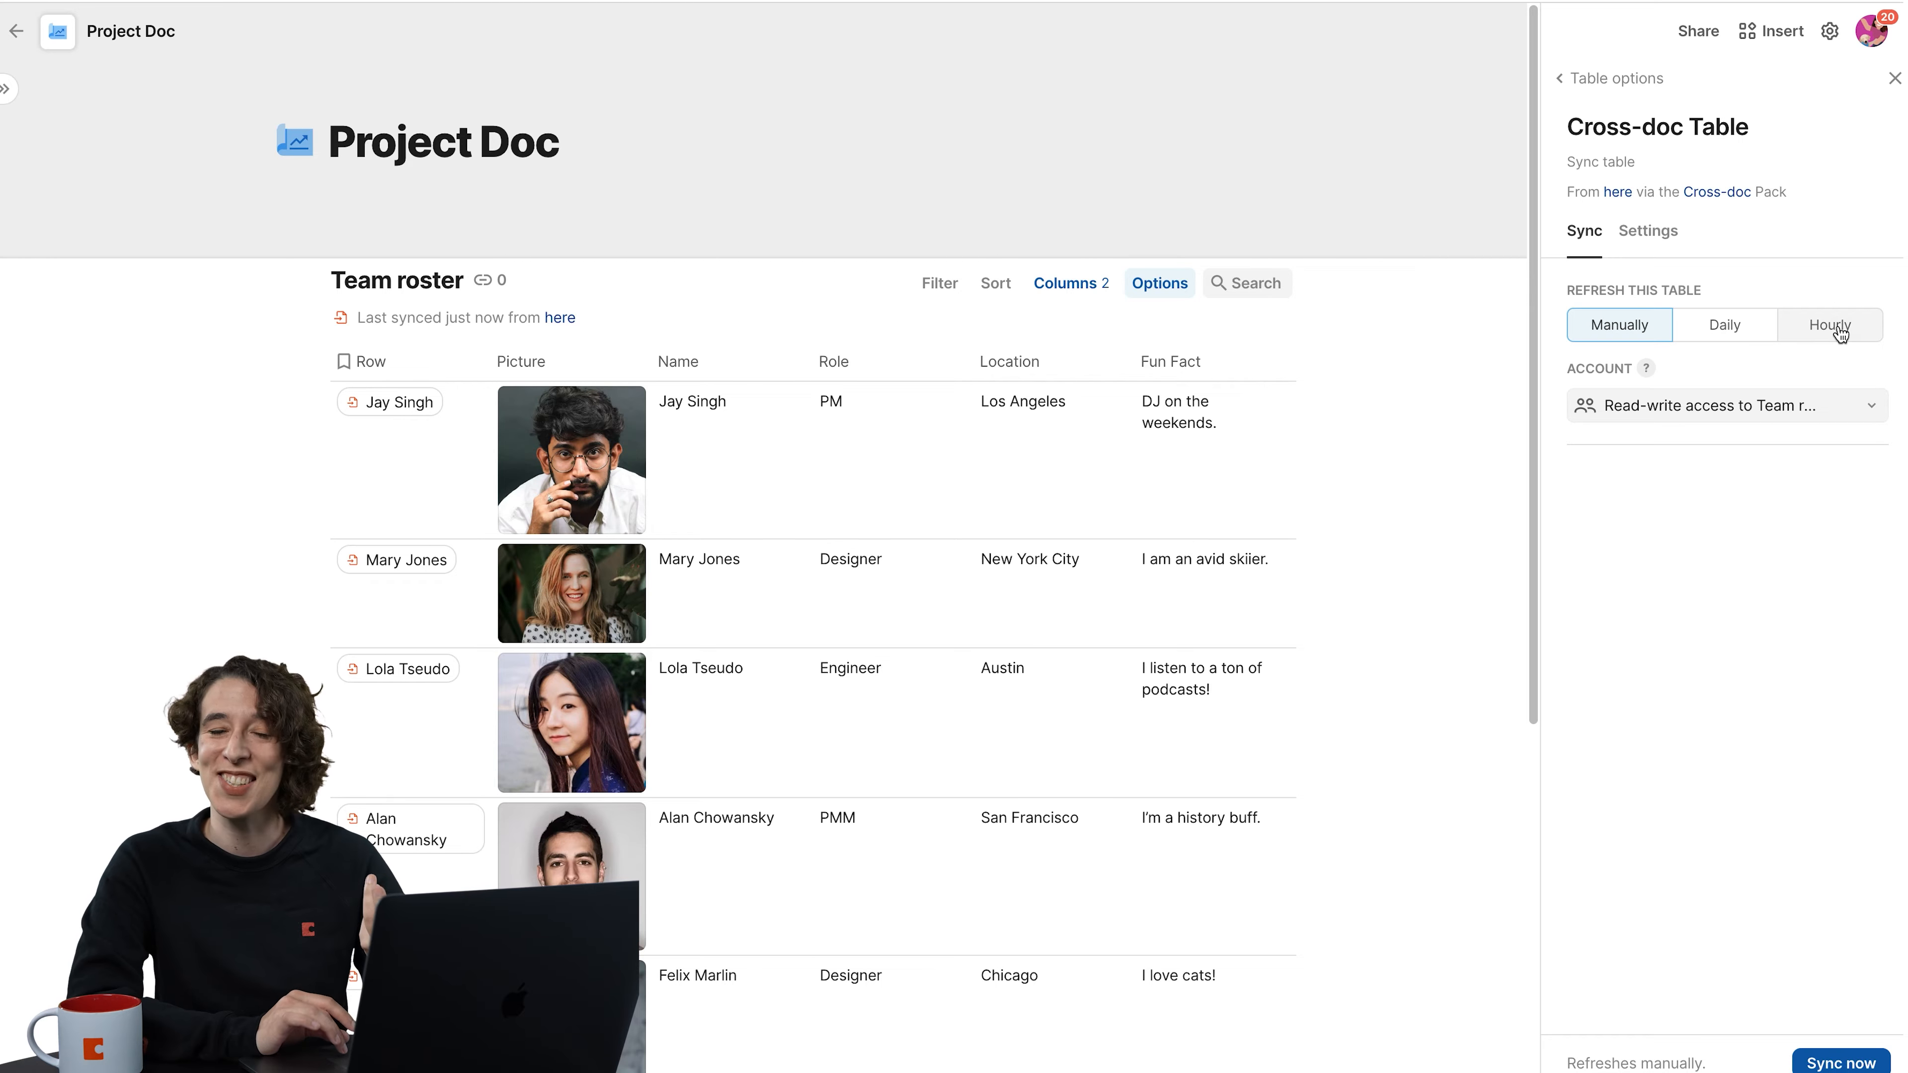
click(1663, 236)
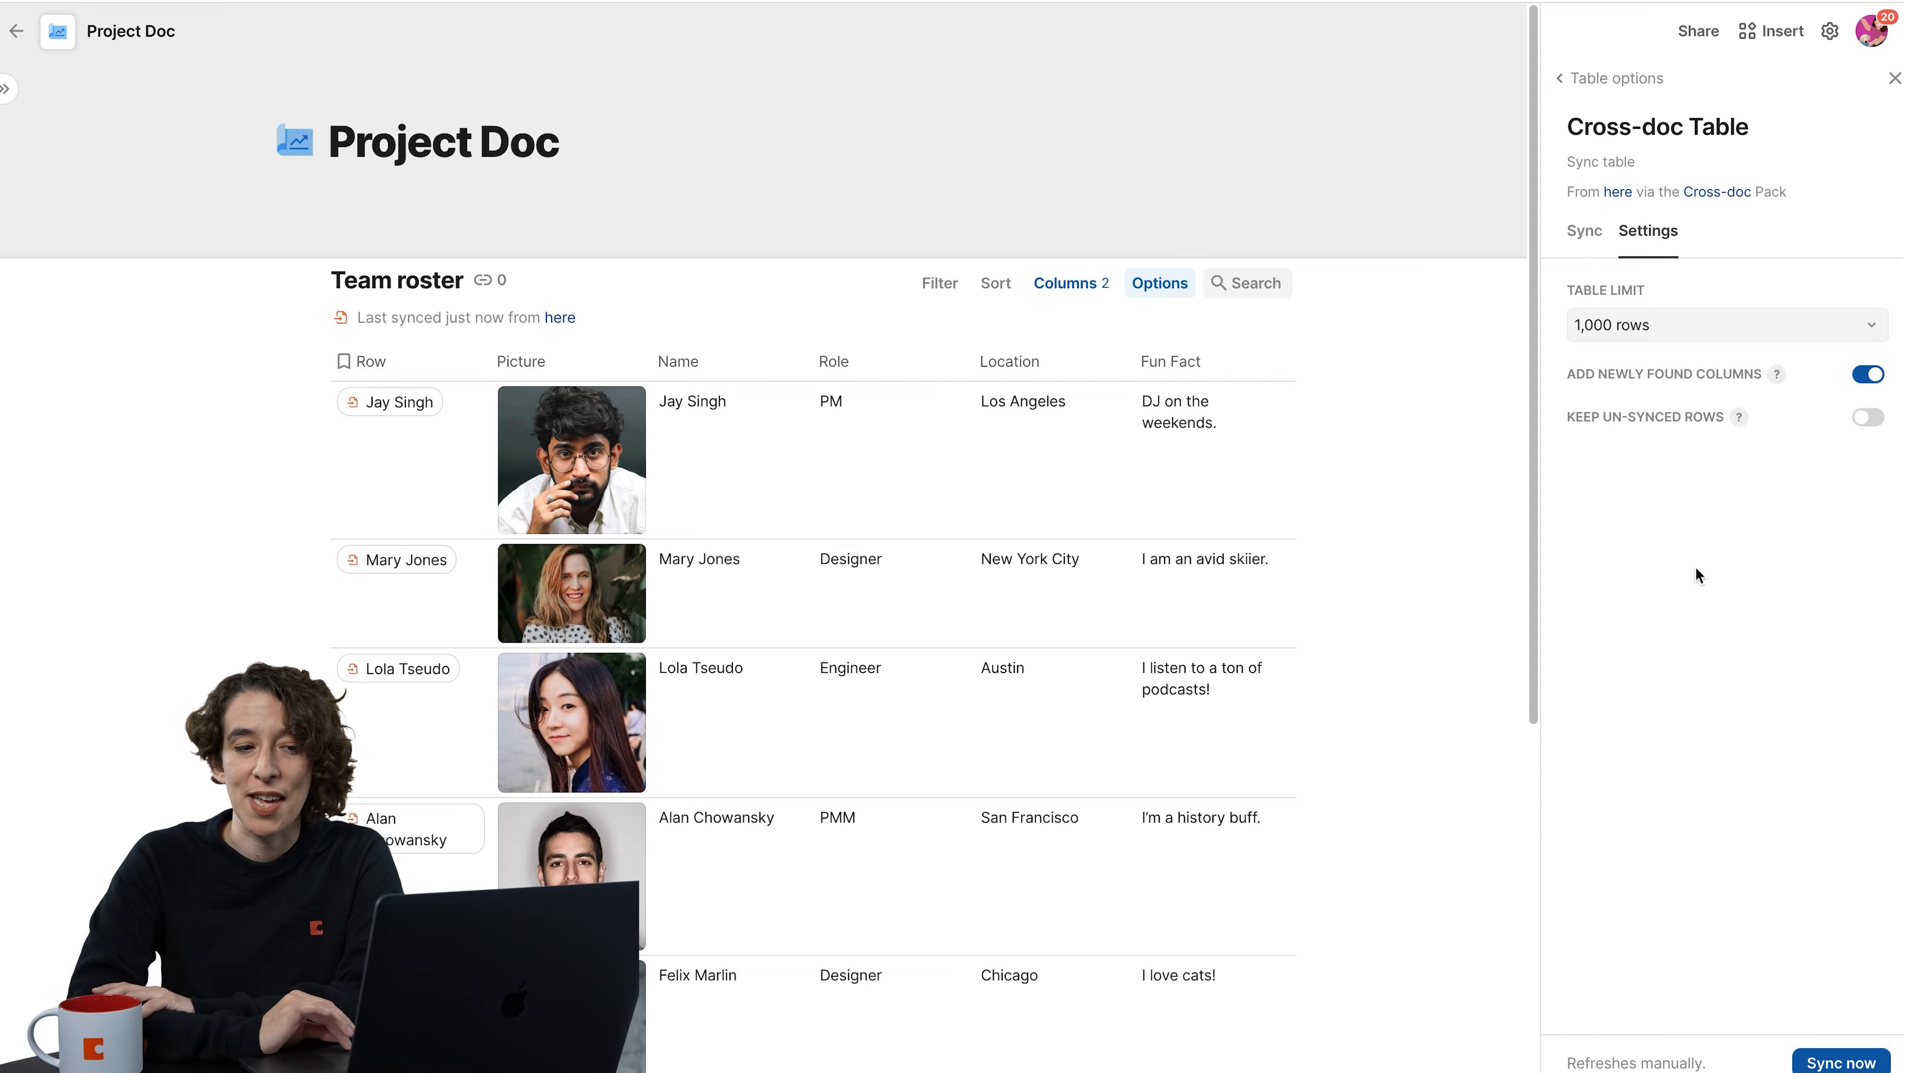
click(1713, 330)
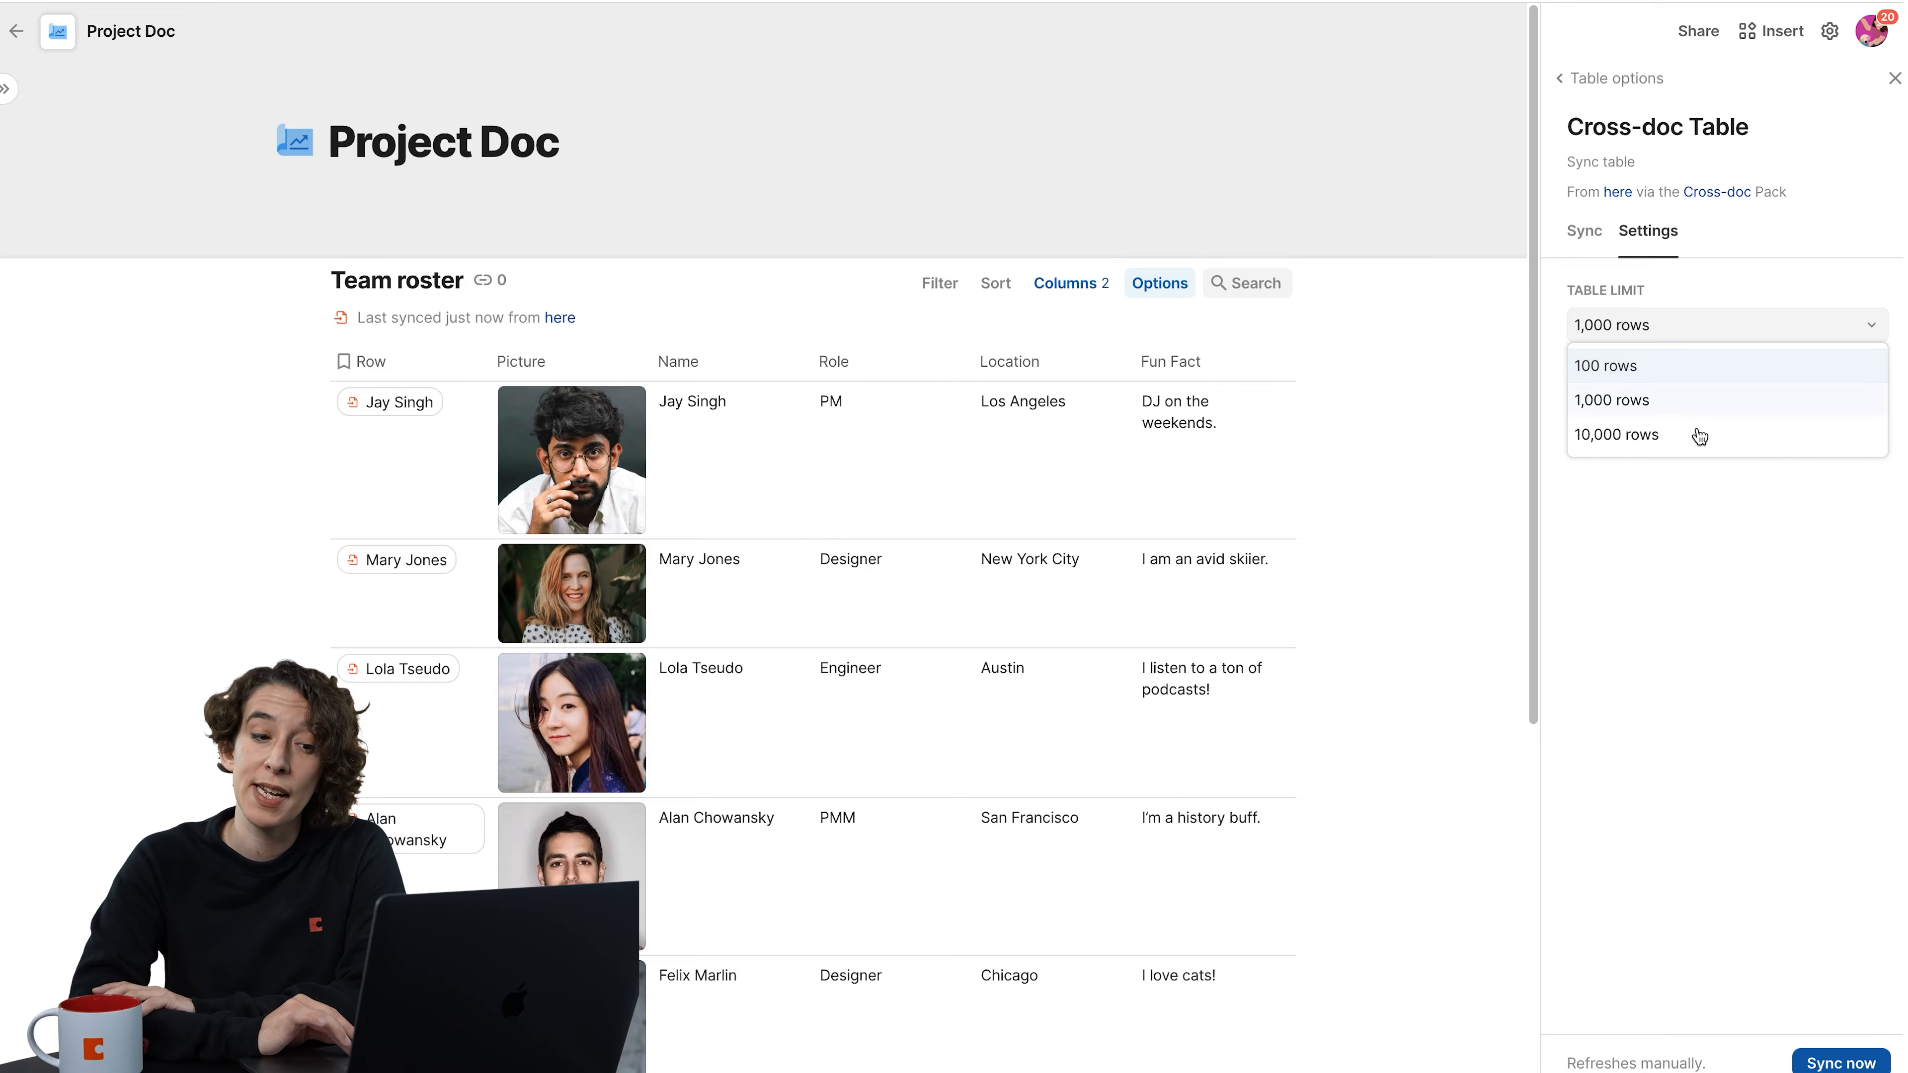
click(1682, 562)
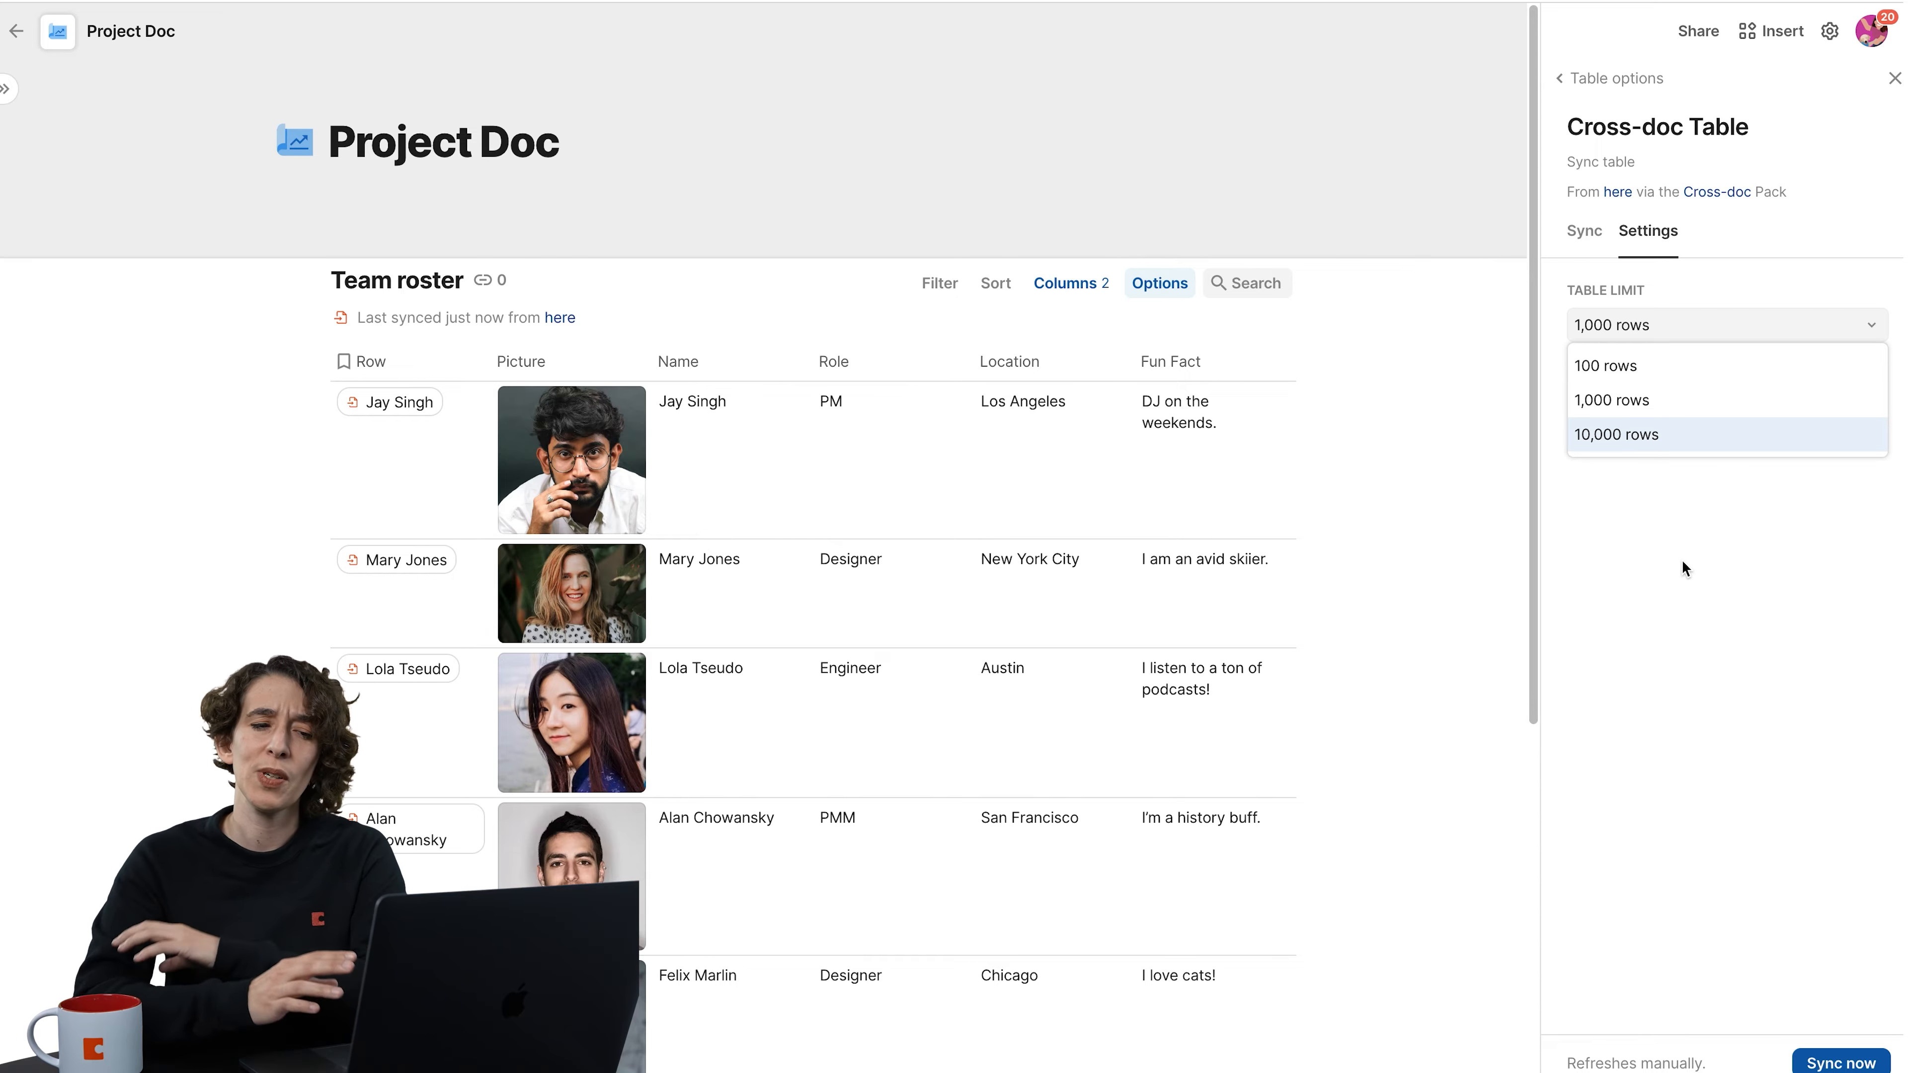
click(1681, 559)
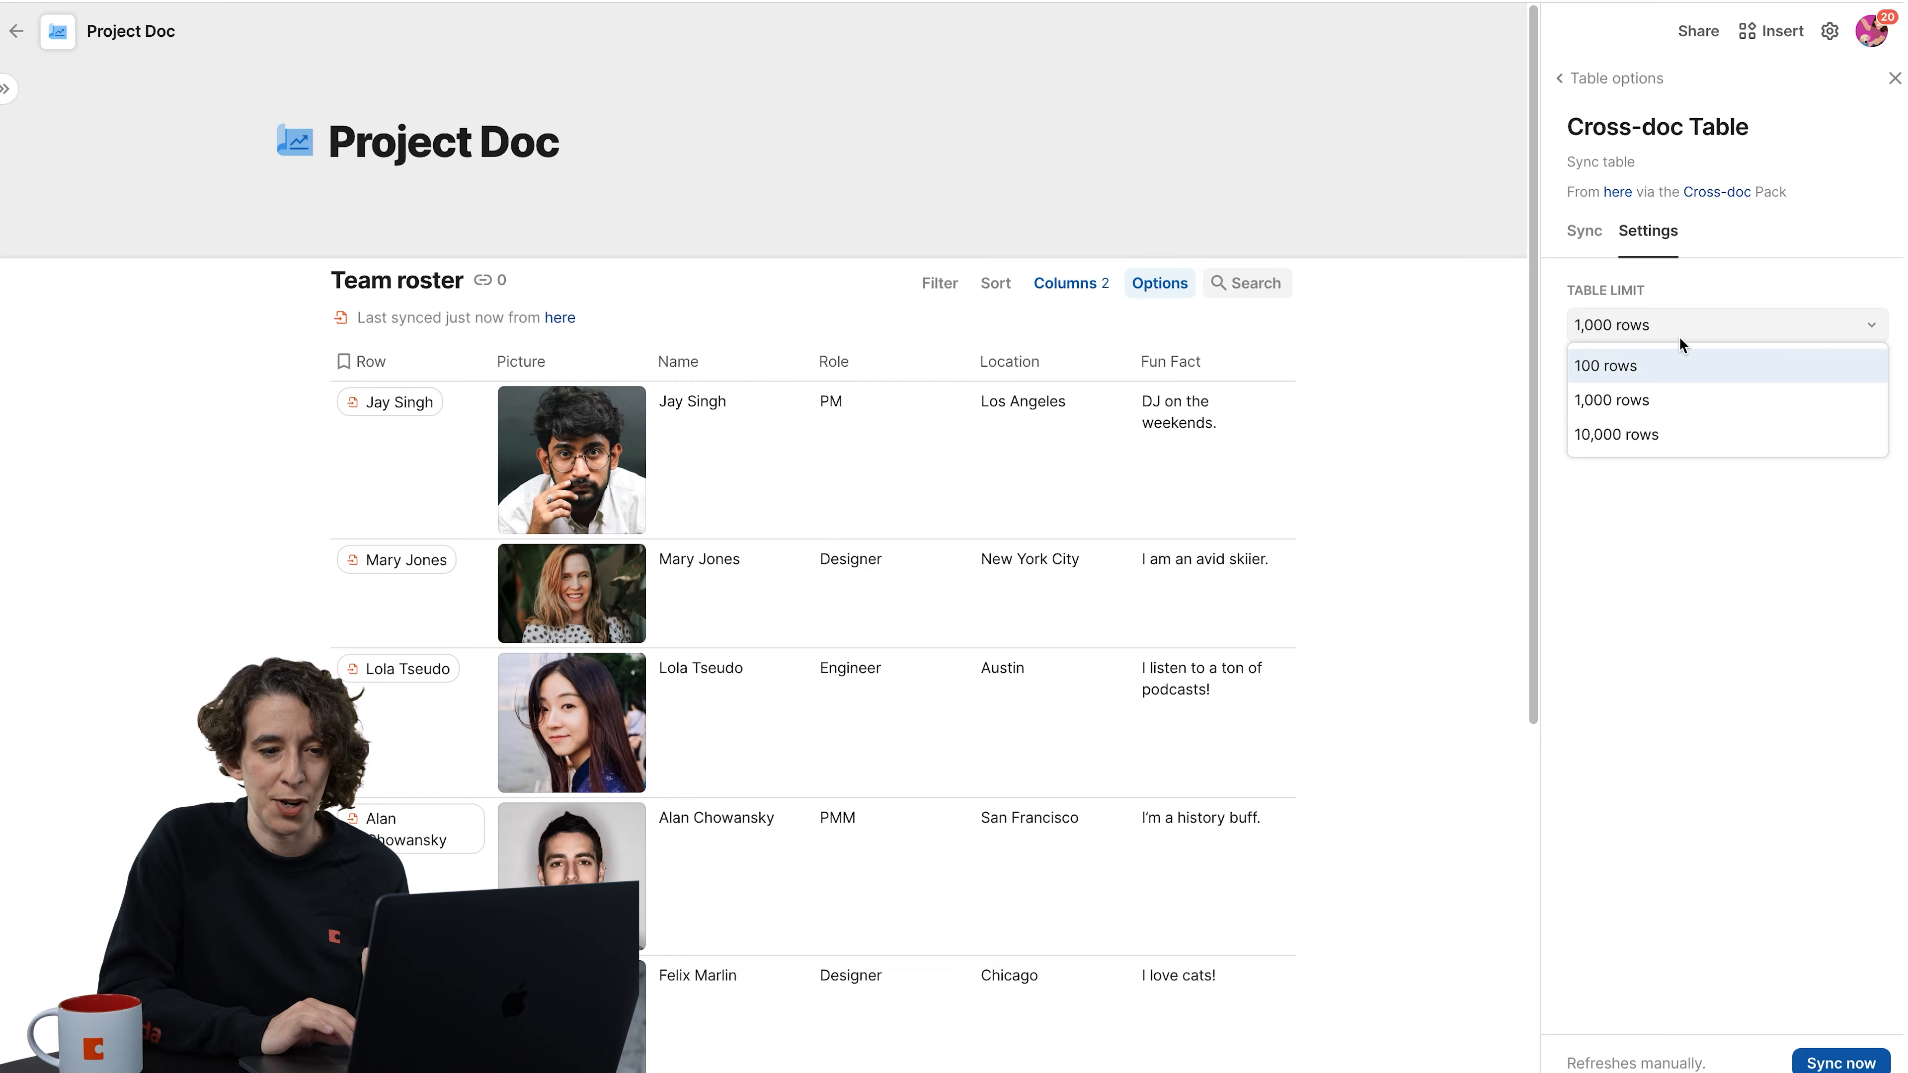
click(1689, 280)
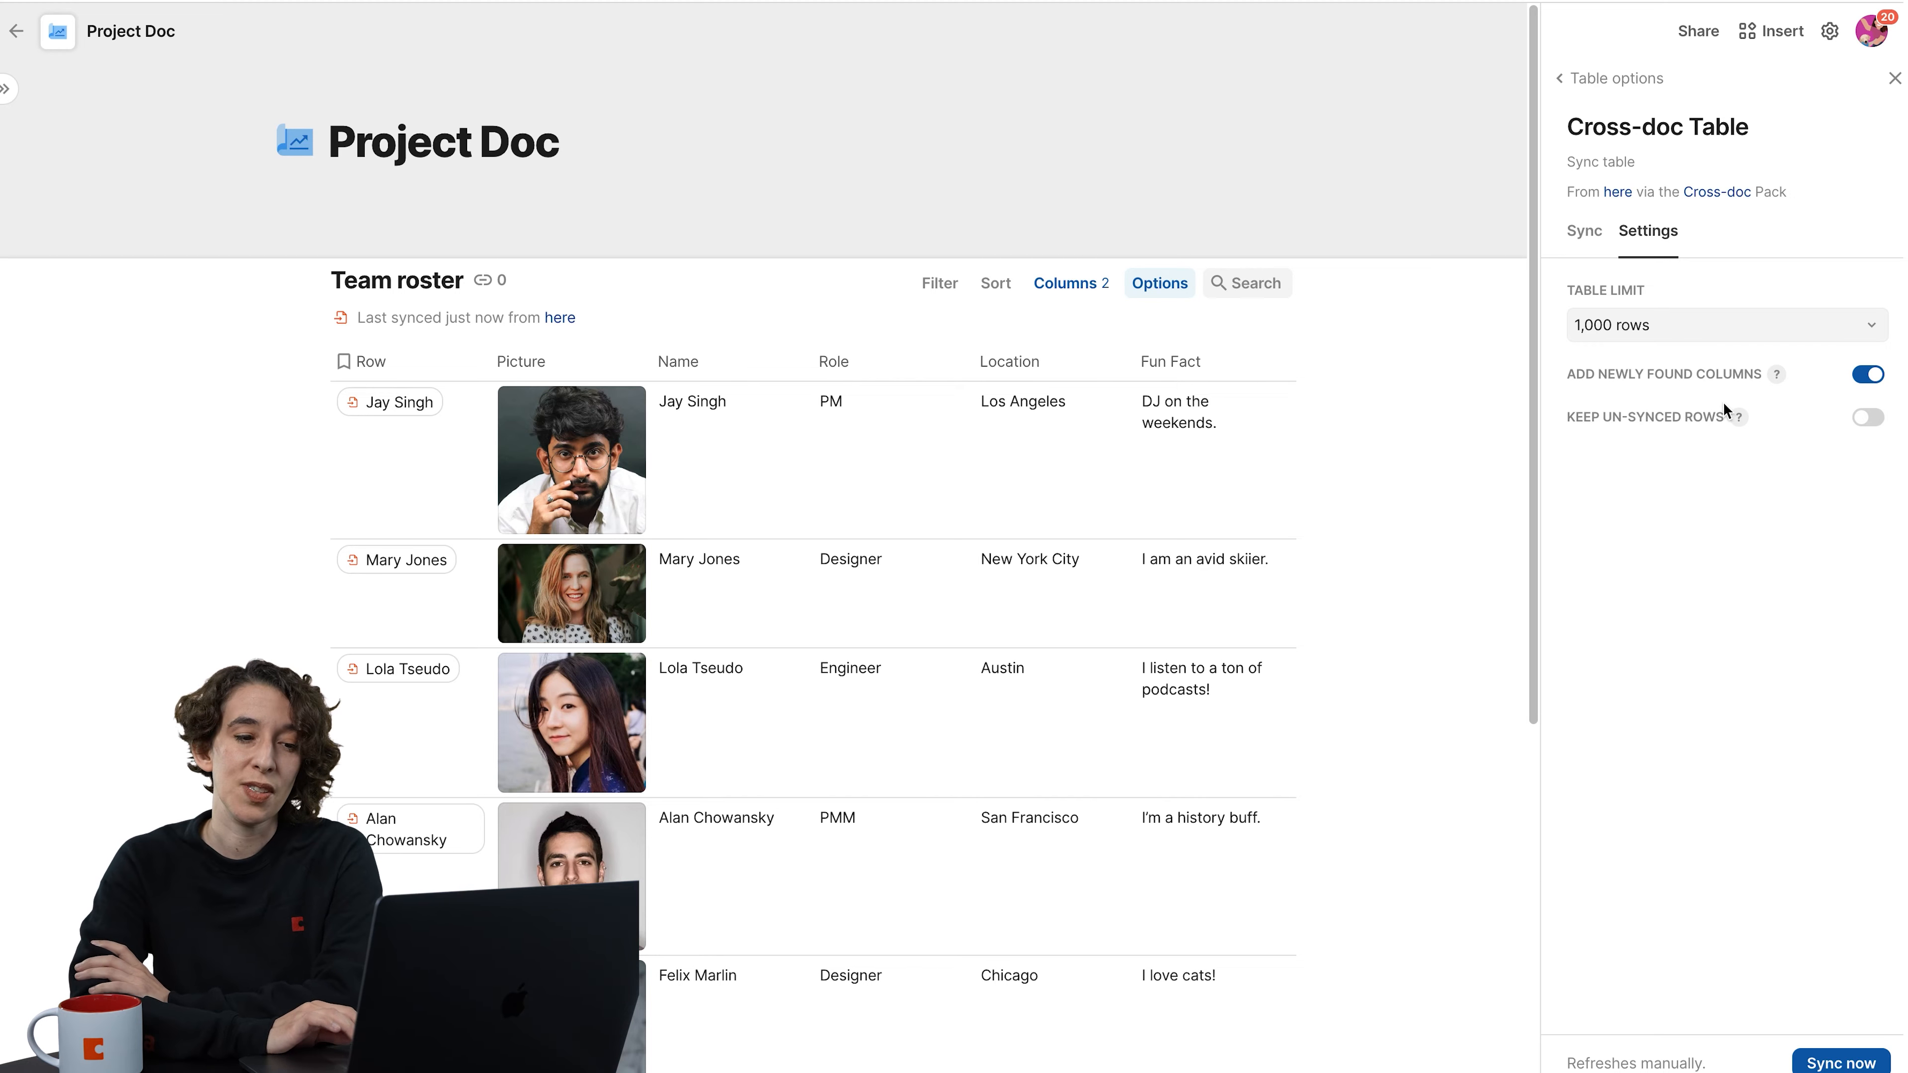